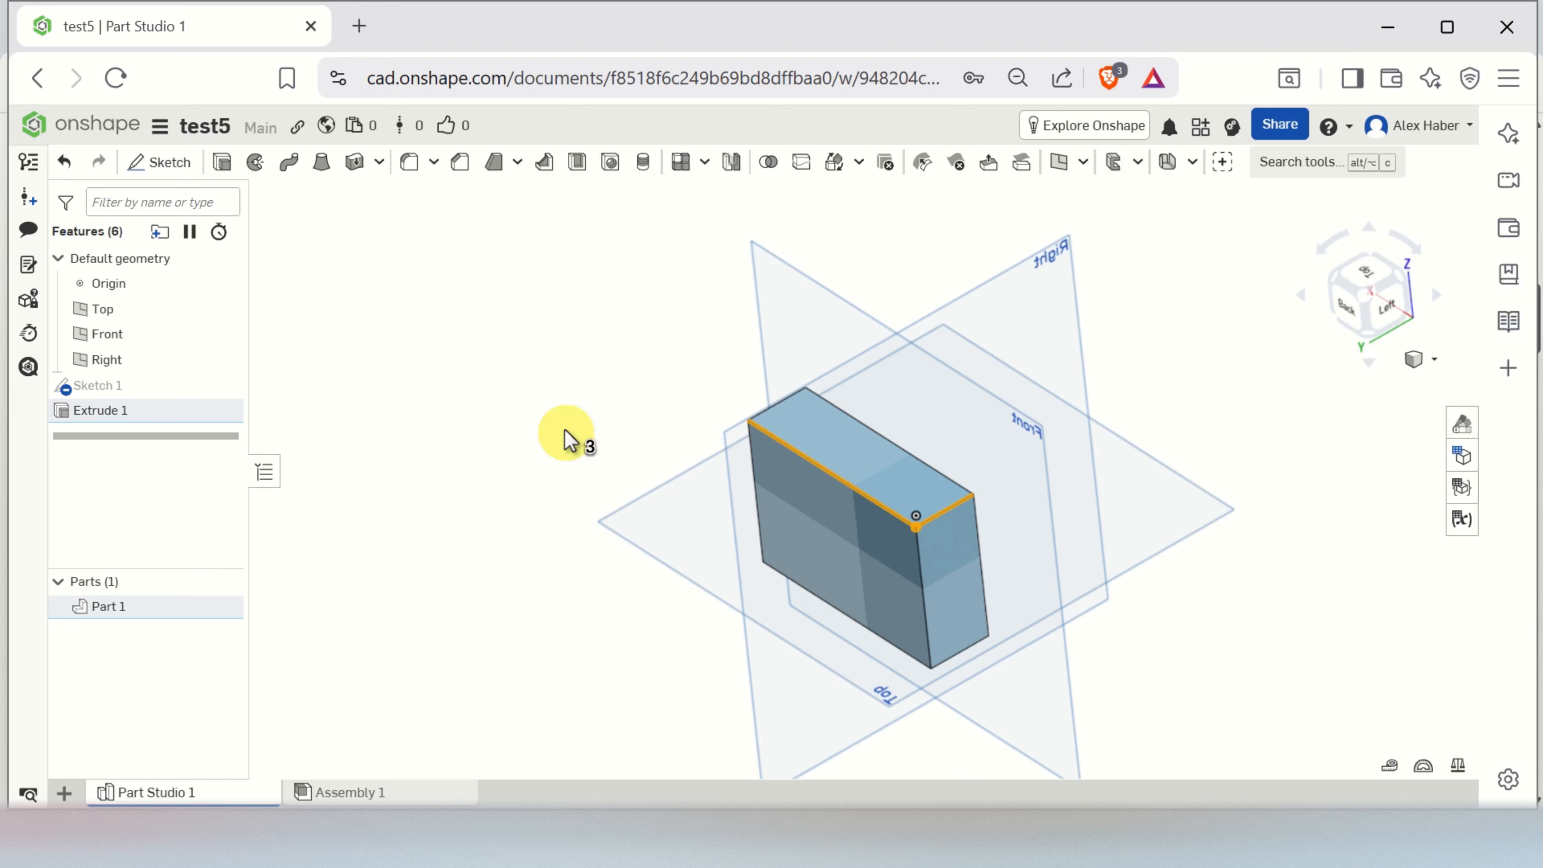
- Examine the extruded block from several angles, picking out a top corner vertex and the edge running from it
{"action": "left_click", "coordinate": [551, 403]}
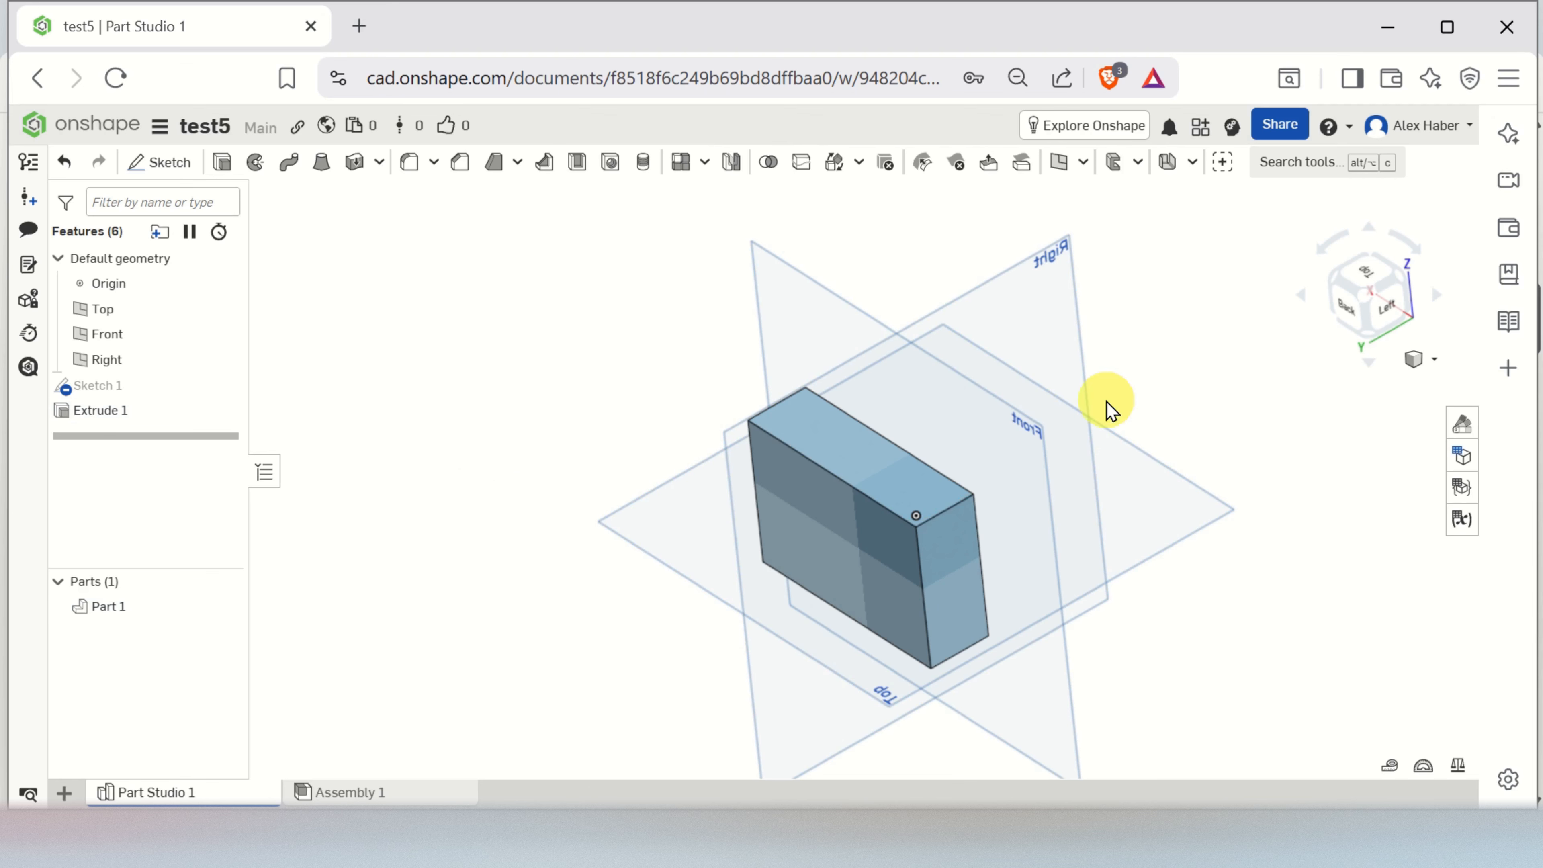
{"action": "right_click_drag", "start_coordinate": [1108, 411], "coordinate": [803, 280]}
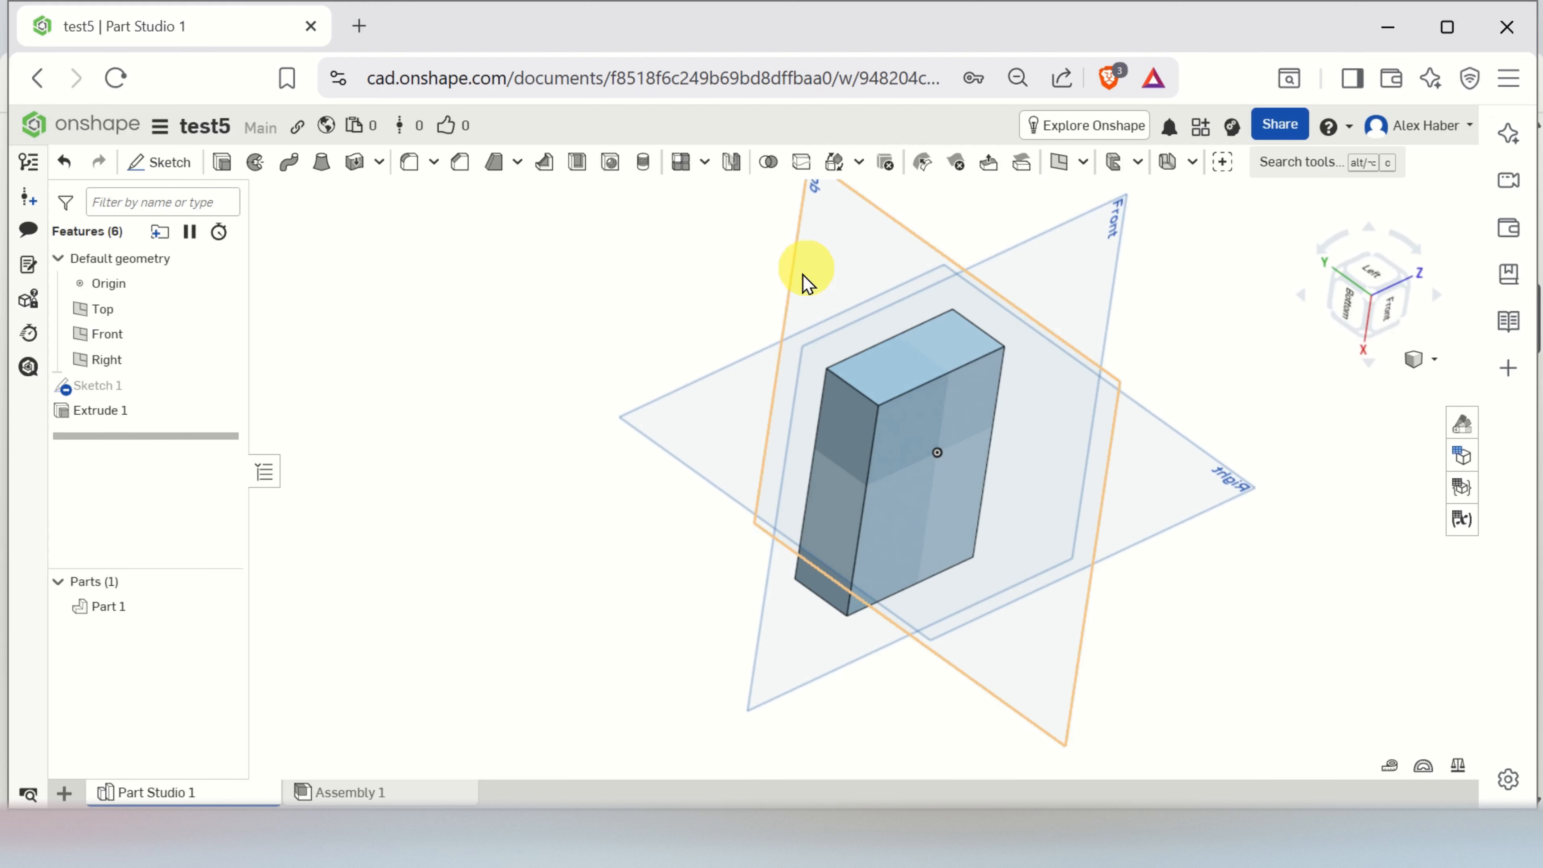
{"action": "right_click_drag", "start_coordinate": [1205, 512], "coordinate": [1103, 510]}
{"action": "scroll", "coordinate": [1103, 510], "scroll_direction": "up", "scroll_amount": 3}
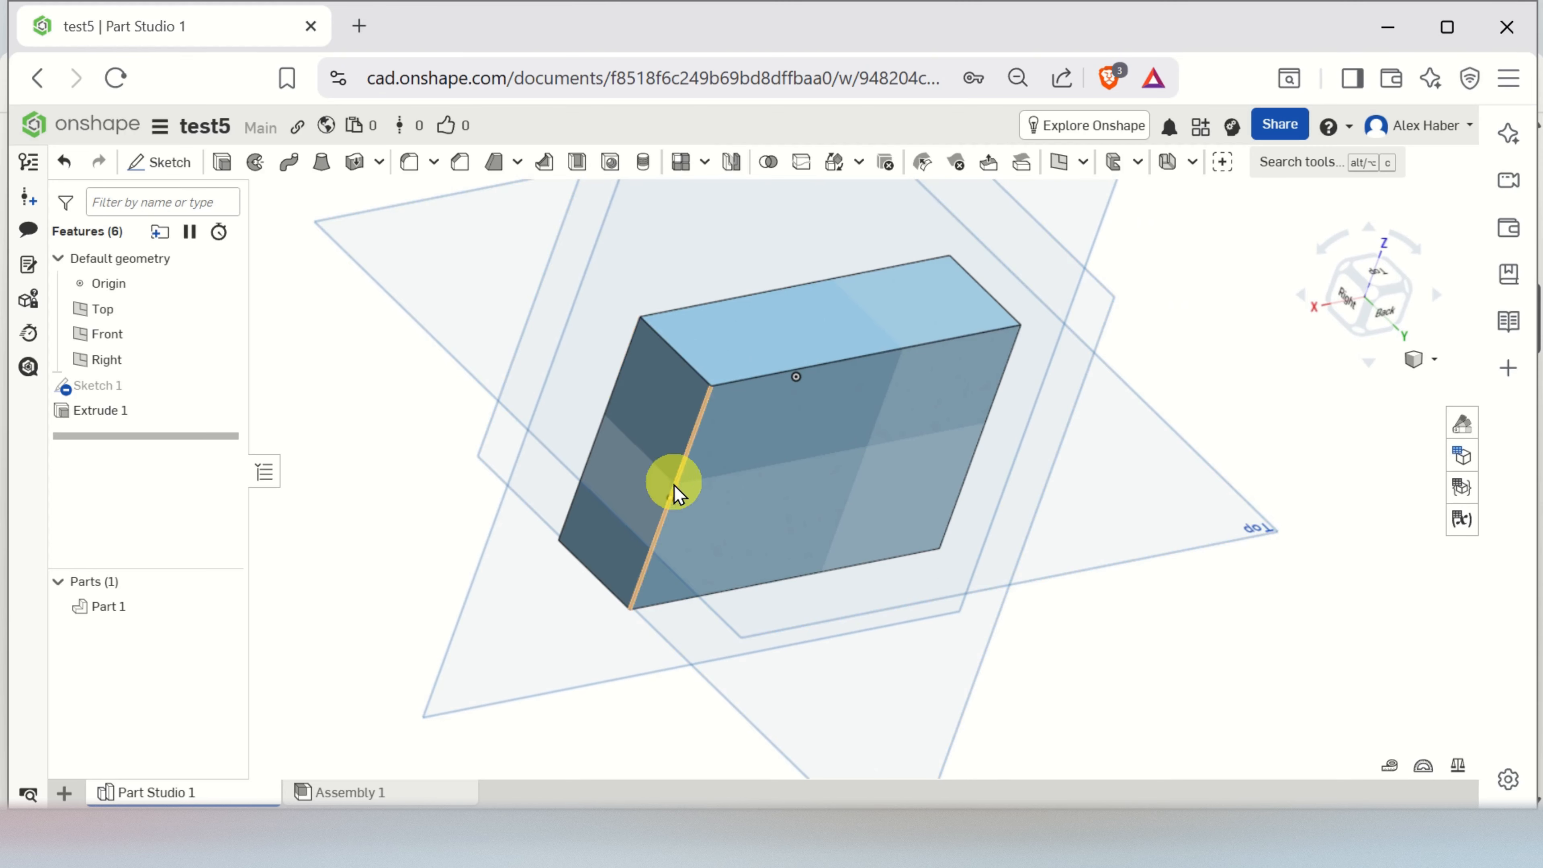
{"action": "scroll", "coordinate": [723, 468], "scroll_direction": "up", "scroll_amount": 3}
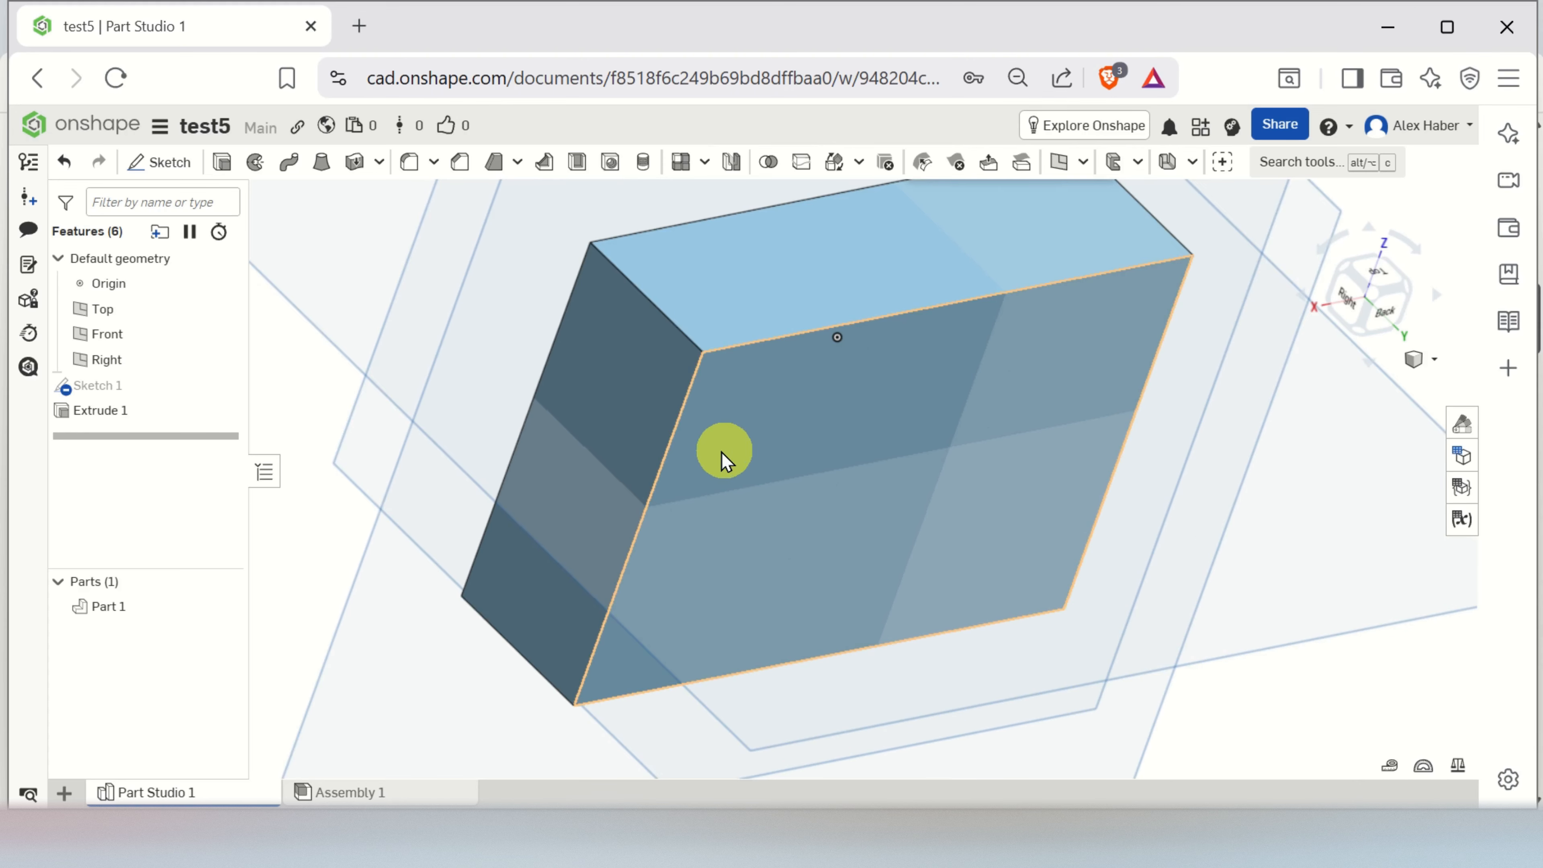
{"action": "left_click", "coordinate": [704, 354]}
{"action": "left_click", "coordinate": [911, 312]}
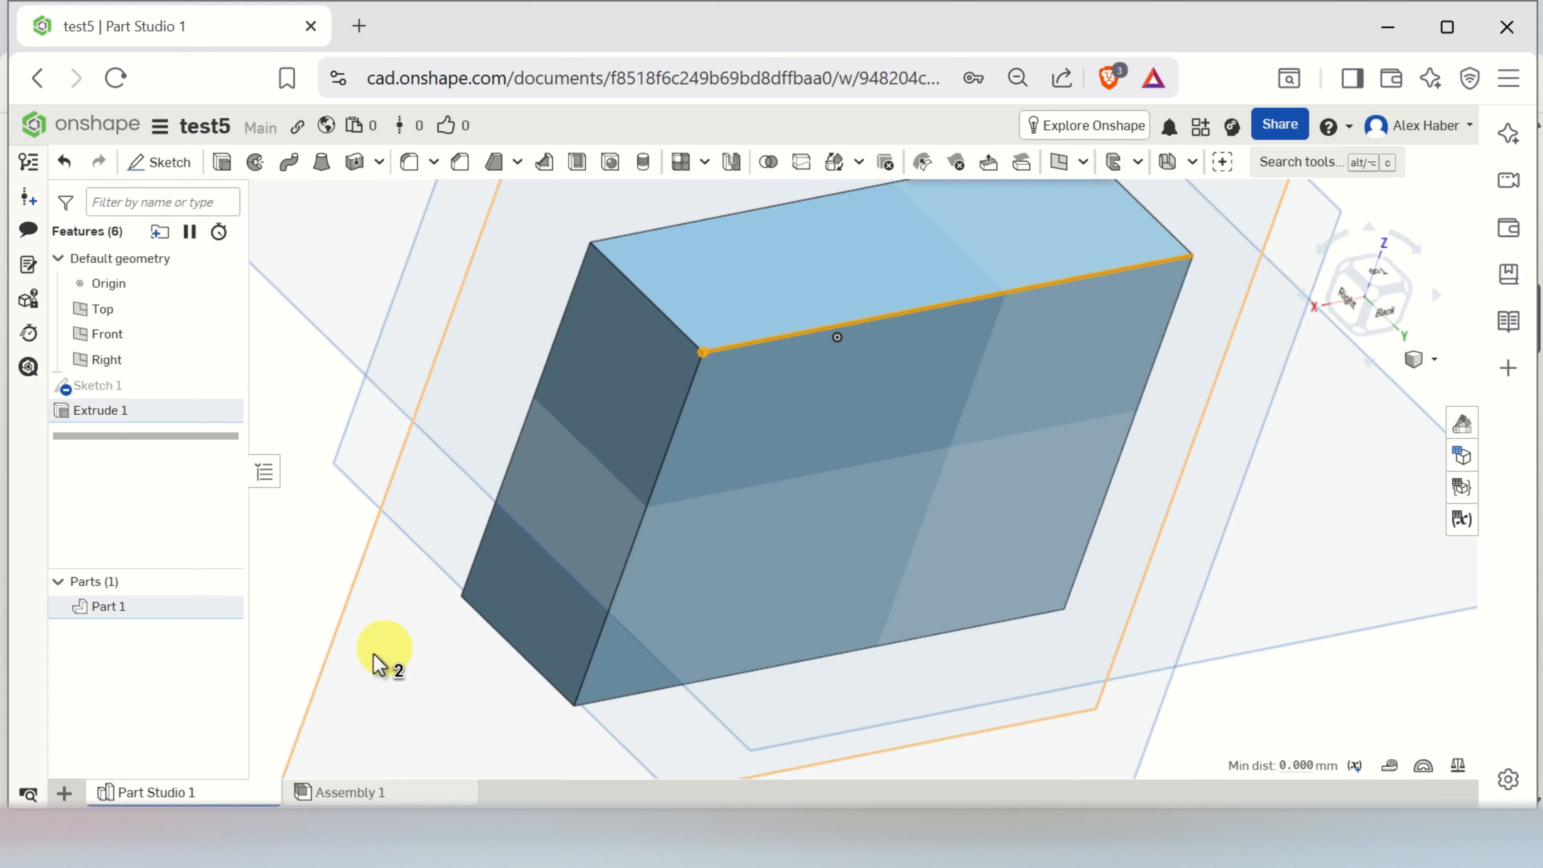
{"action": "left_click", "coordinate": [304, 566]}
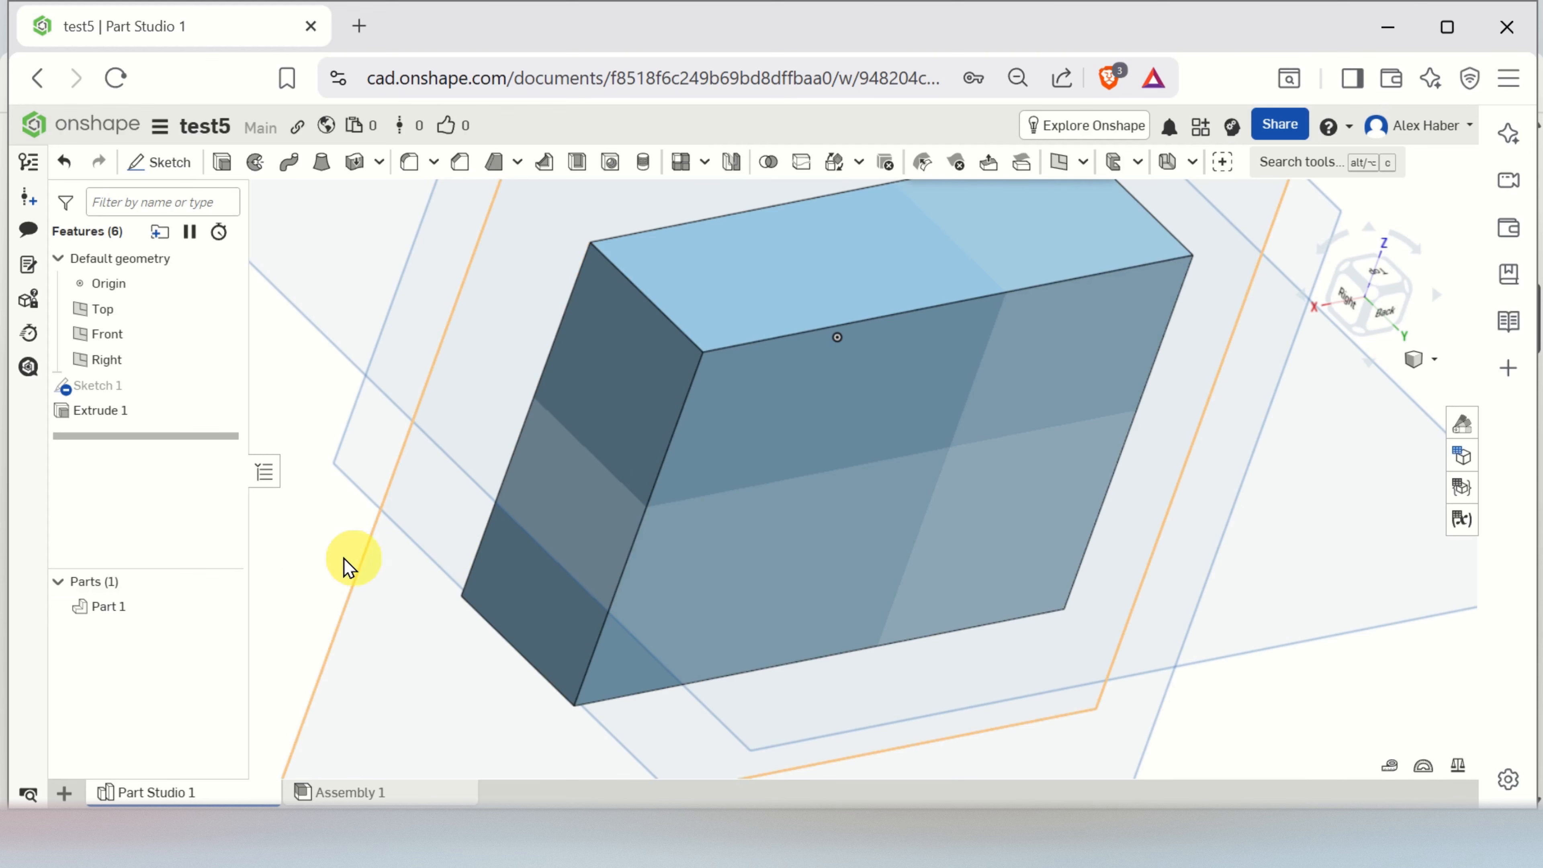
{"action": "right_click_drag", "start_coordinate": [314, 562], "coordinate": [346, 570]}
{"action": "scroll", "coordinate": [709, 551], "scroll_direction": "down", "scroll_amount": 4}
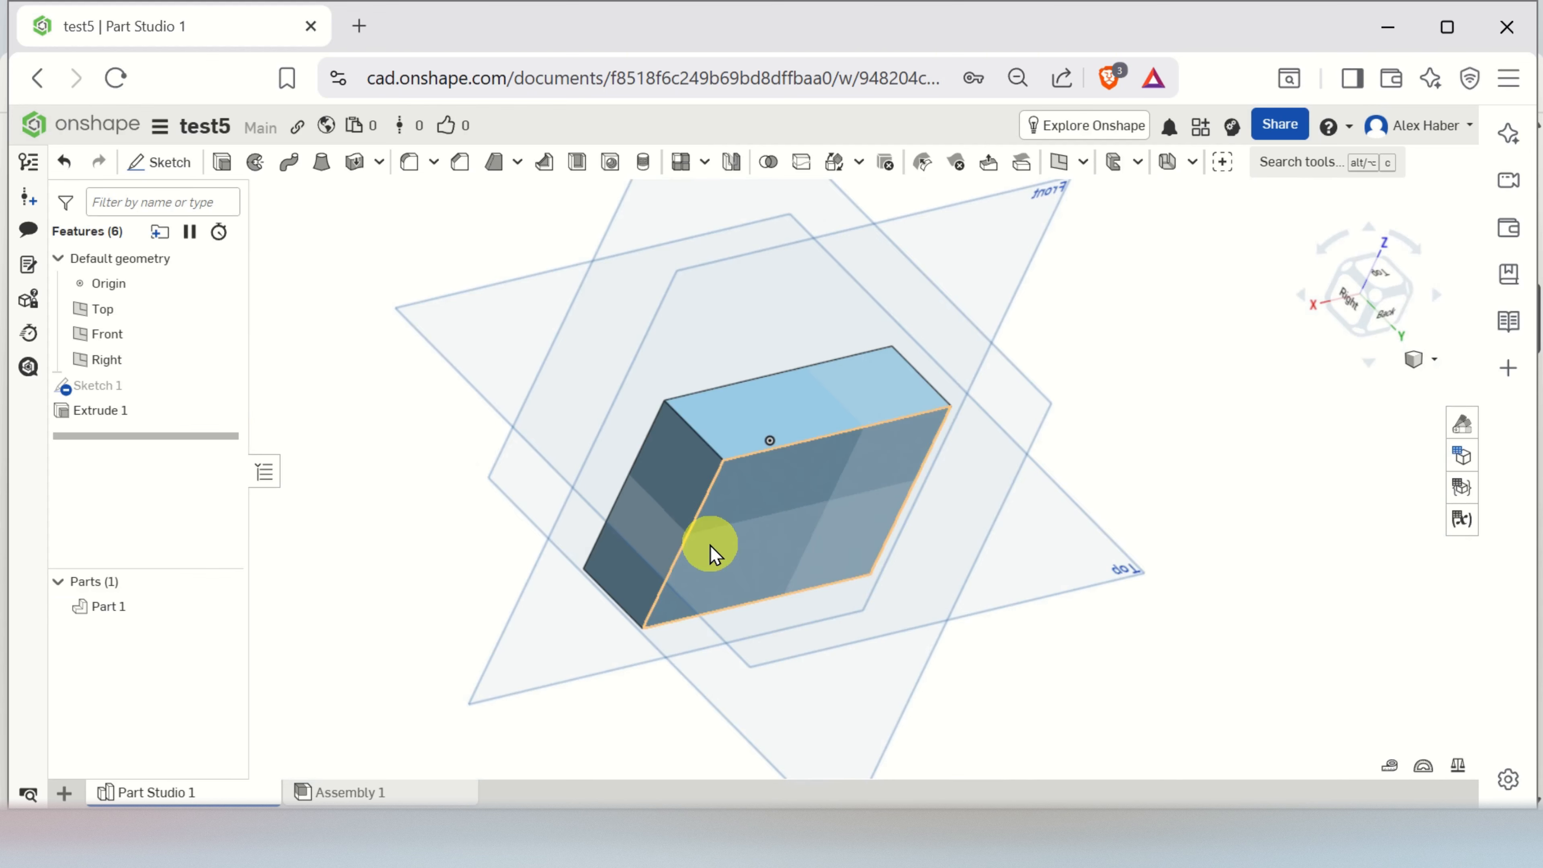
- Start a new sketch on the Top plane and view it from the top
{"action": "left_click", "coordinate": [1093, 574]}
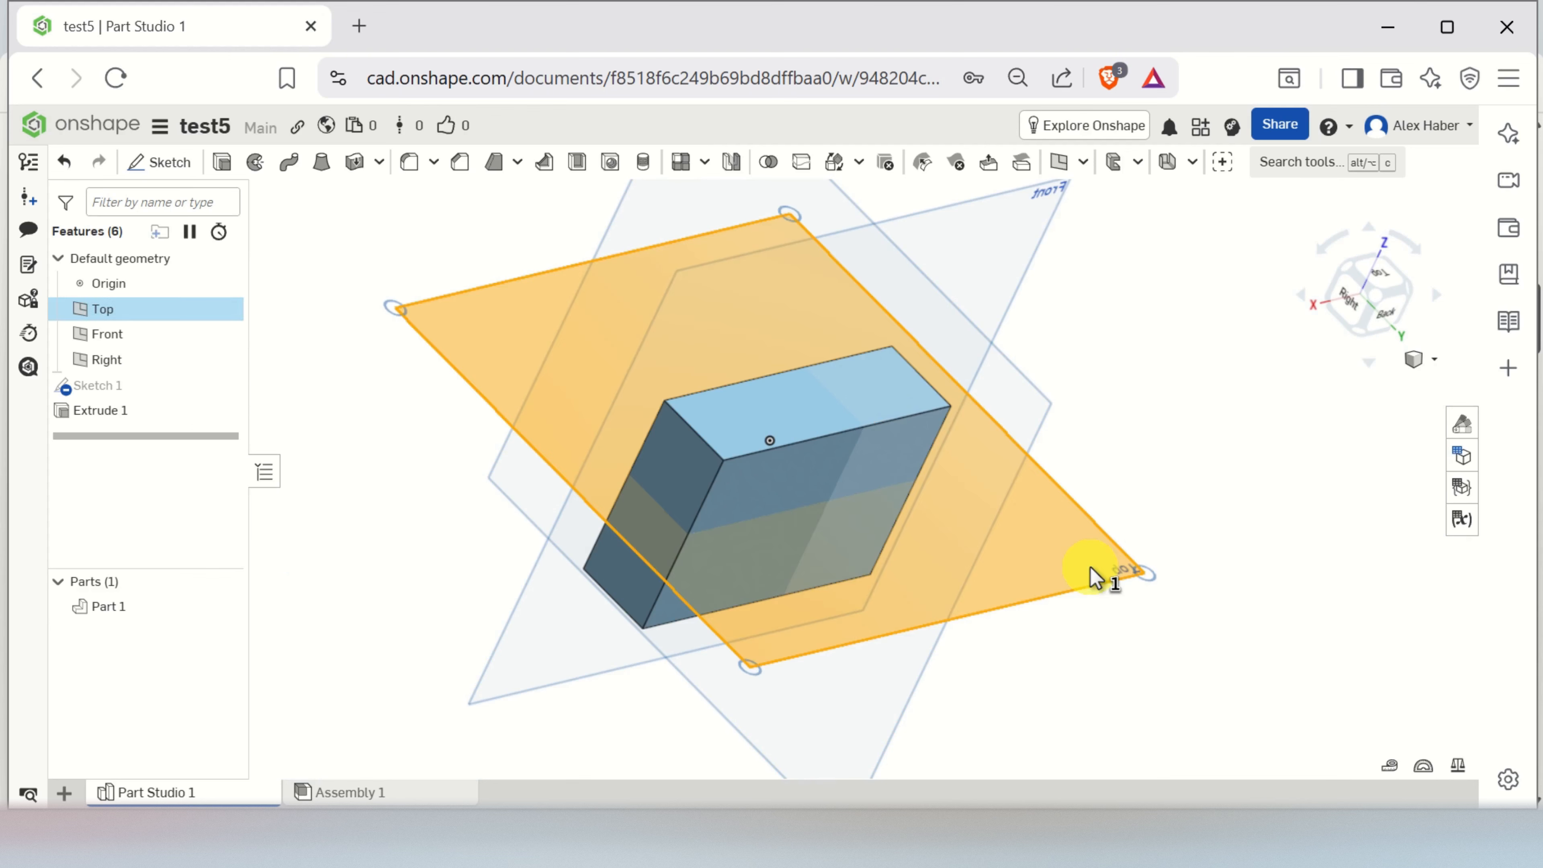
{"action": "left_click", "coordinate": [171, 167]}
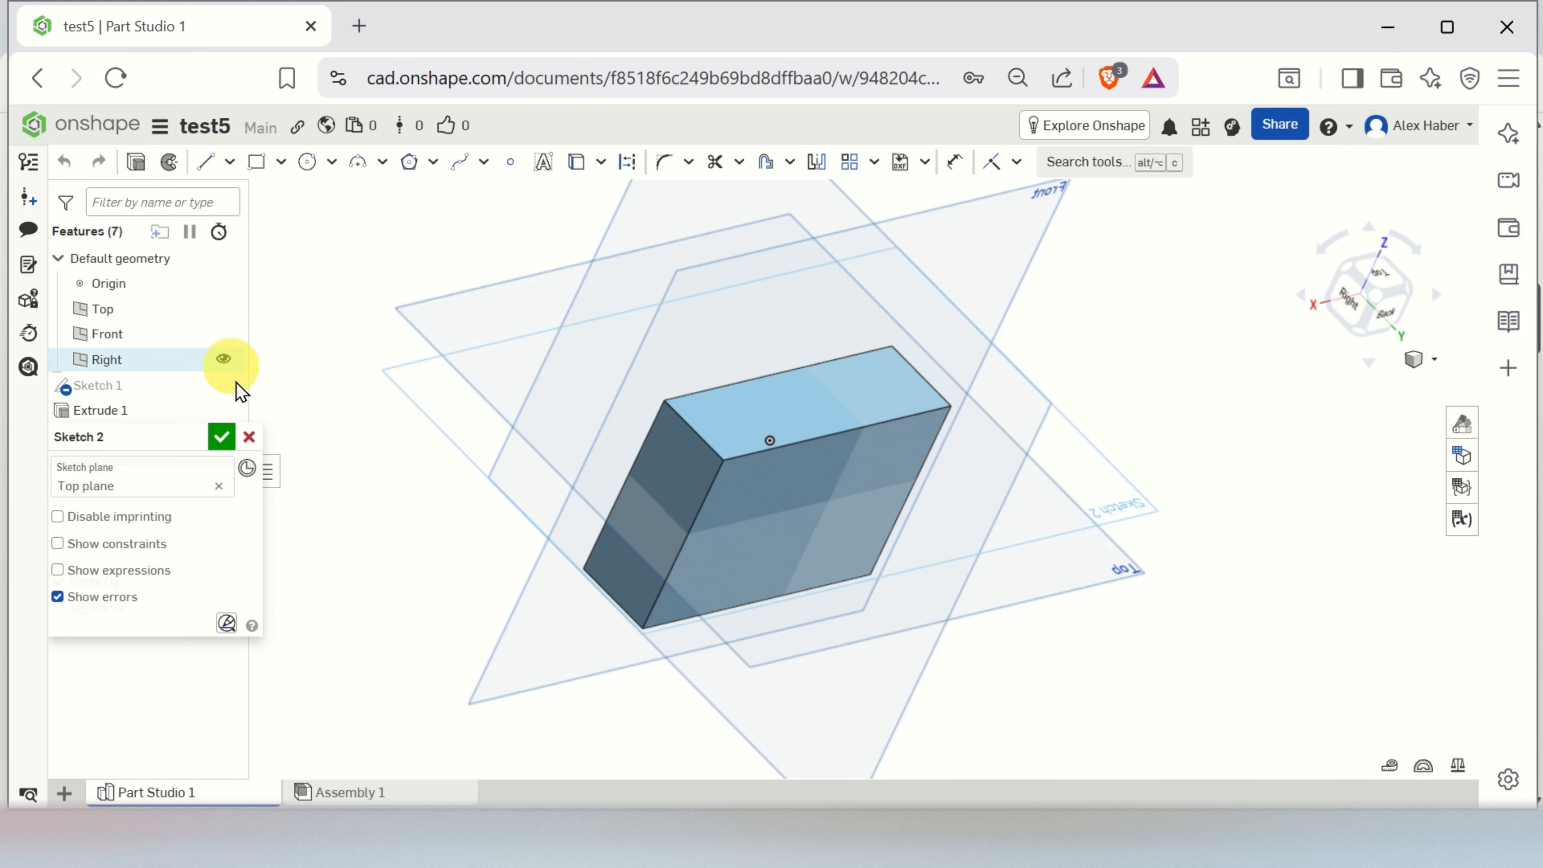
{"action": "left_click", "coordinate": [1380, 269]}
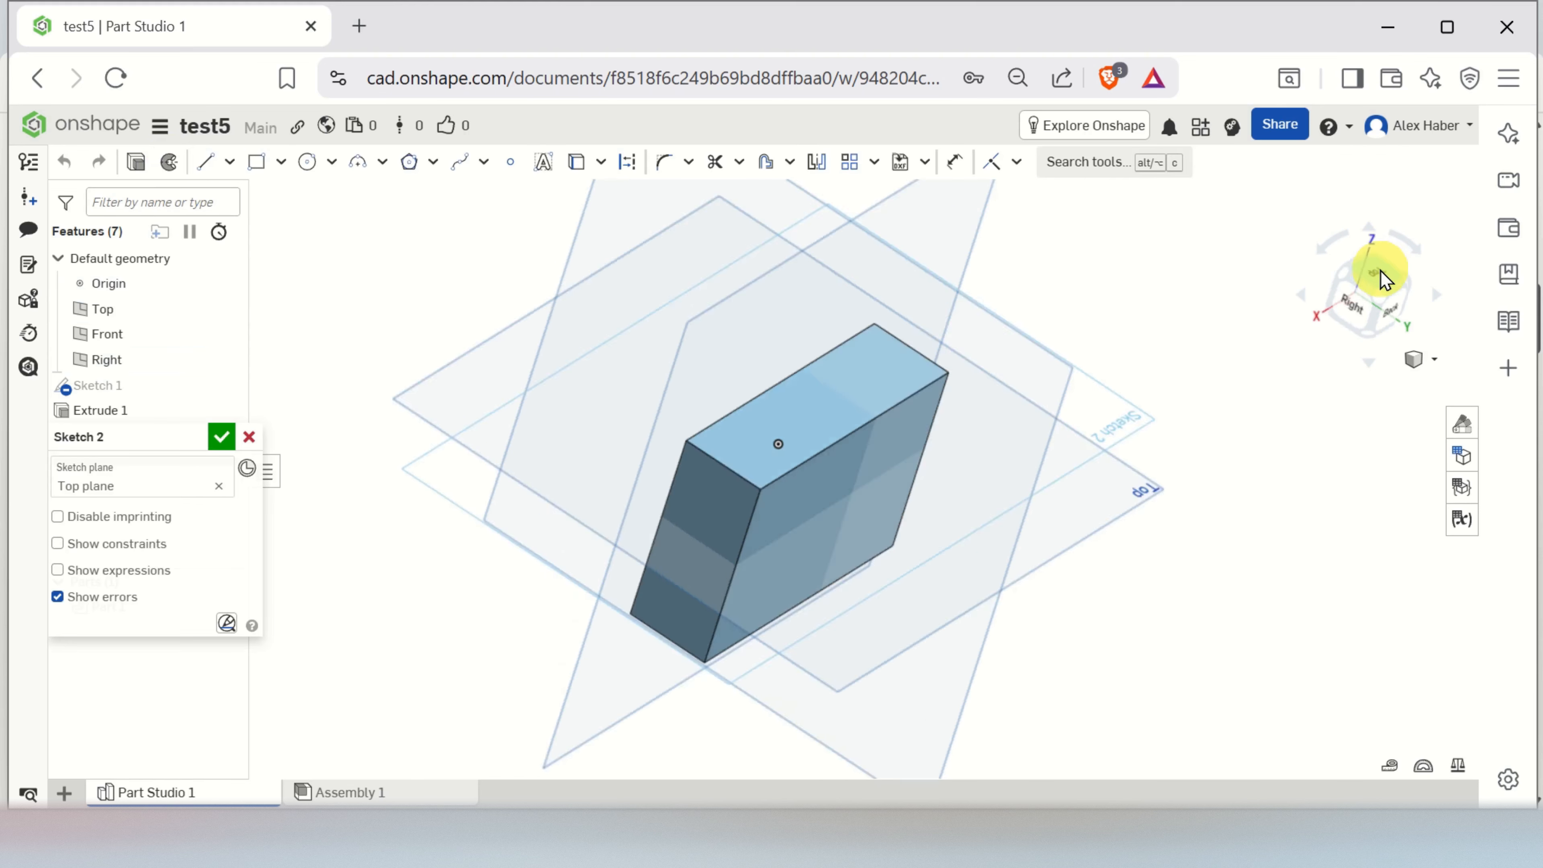
{"action": "scroll", "coordinate": [935, 365], "scroll_direction": "up", "scroll_amount": 3}
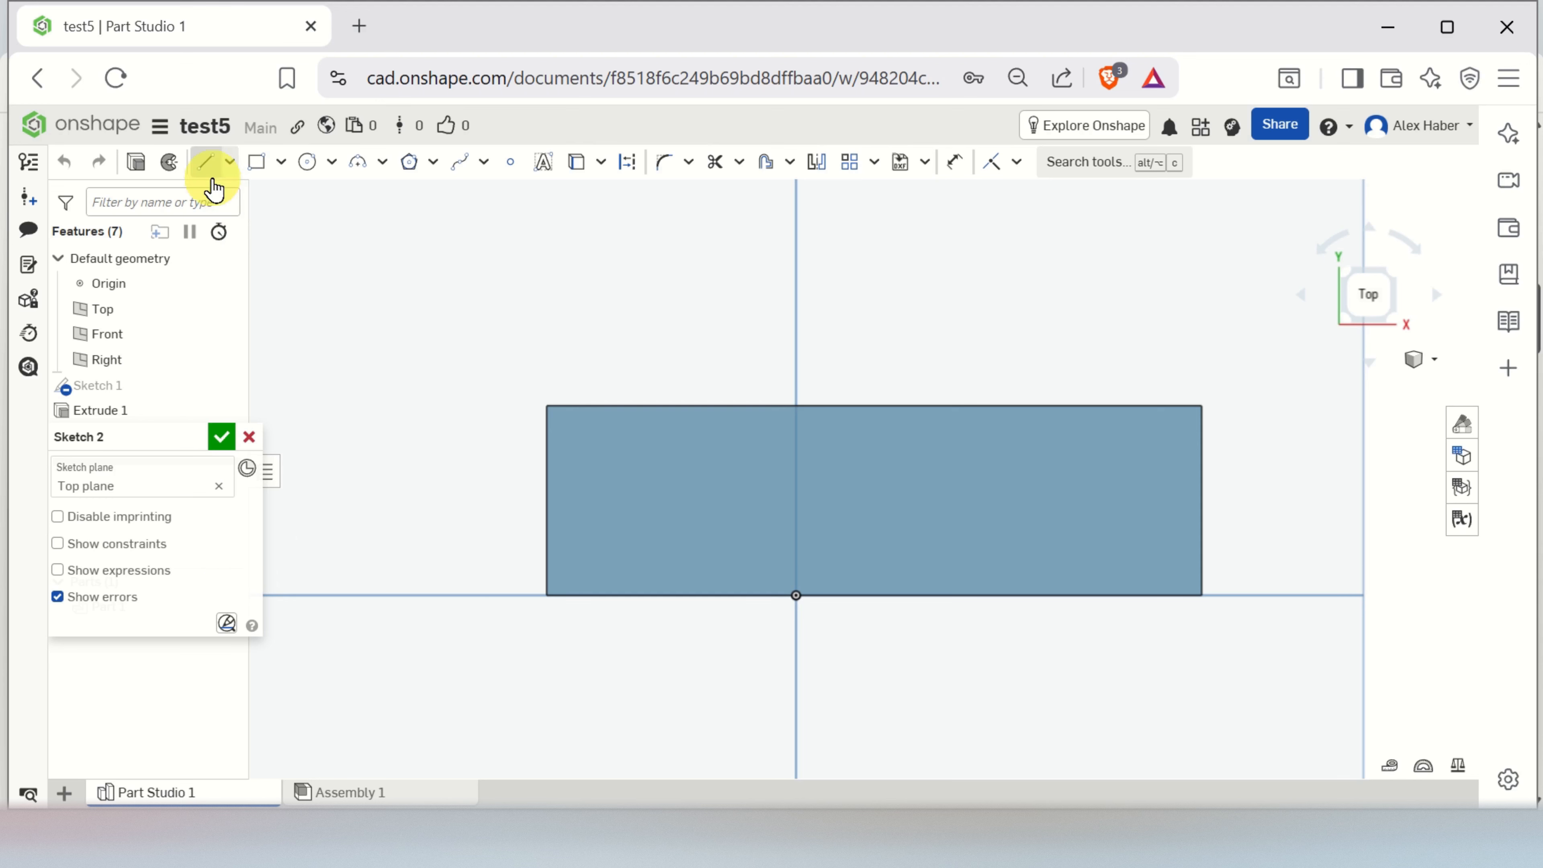
- Try to draw connected lines about 19.5 mm and 25 mm long that start and close at the block's back-left corner
{"action": "left_click", "coordinate": [212, 169]}
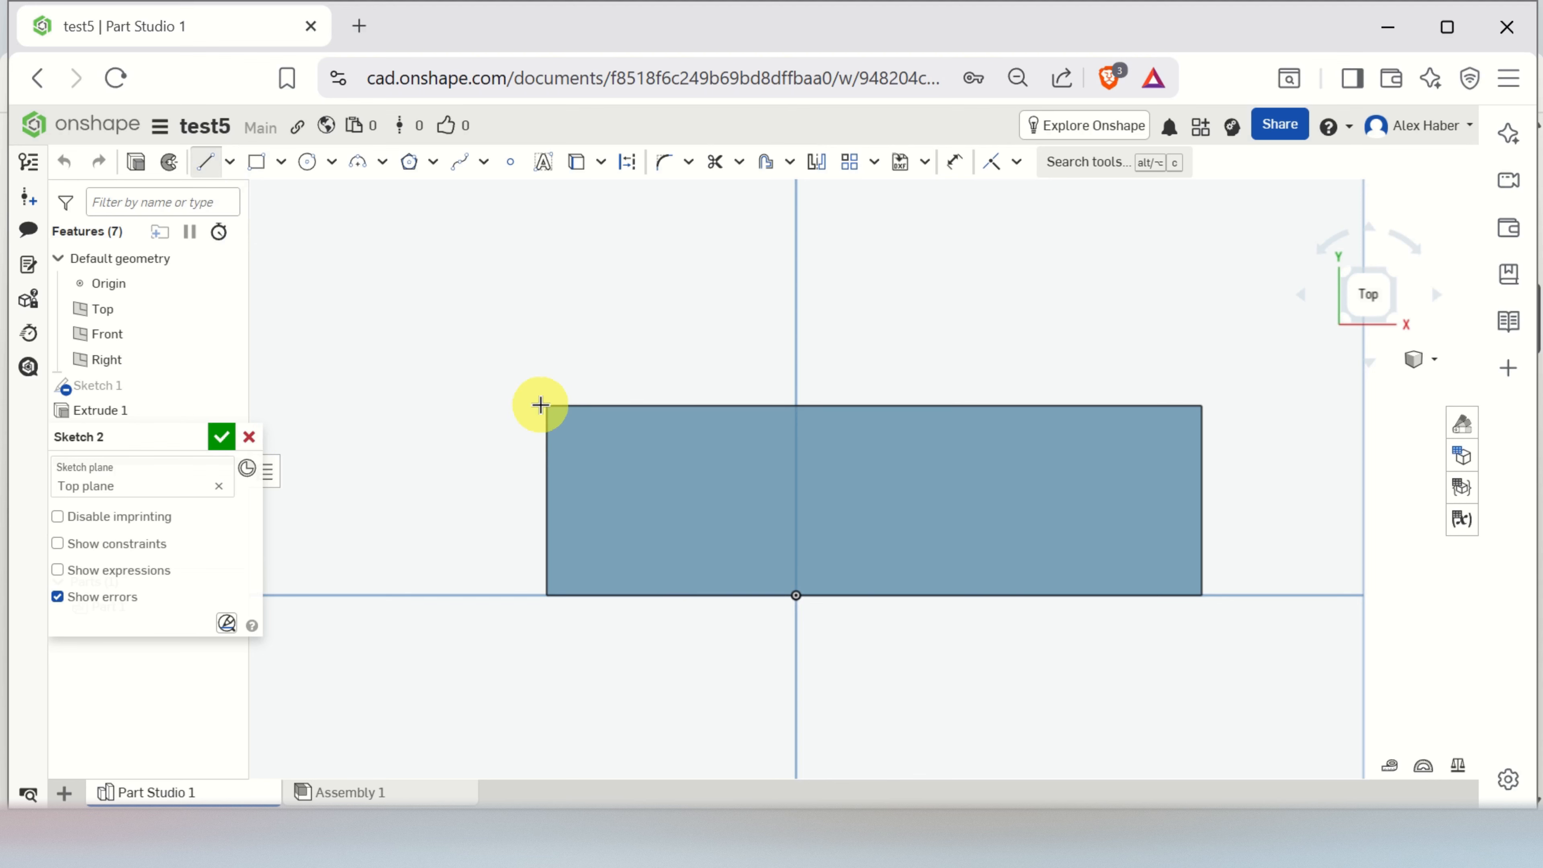
{"action": "scroll", "coordinate": [540, 404], "scroll_direction": "up", "scroll_amount": 3}
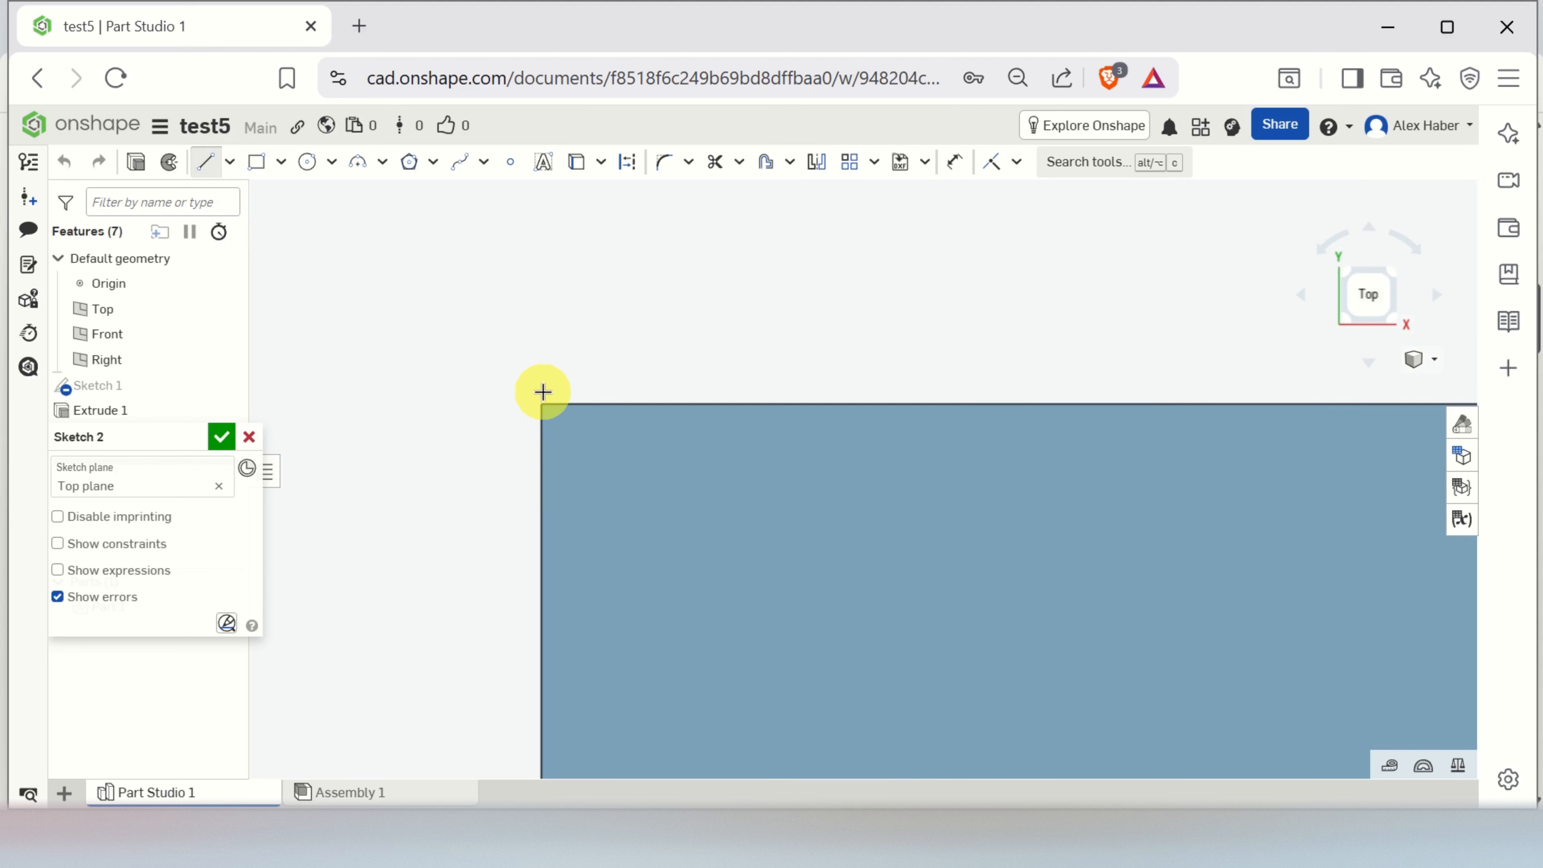
{"action": "scroll", "coordinate": [536, 406], "scroll_direction": "down", "scroll_amount": 5}
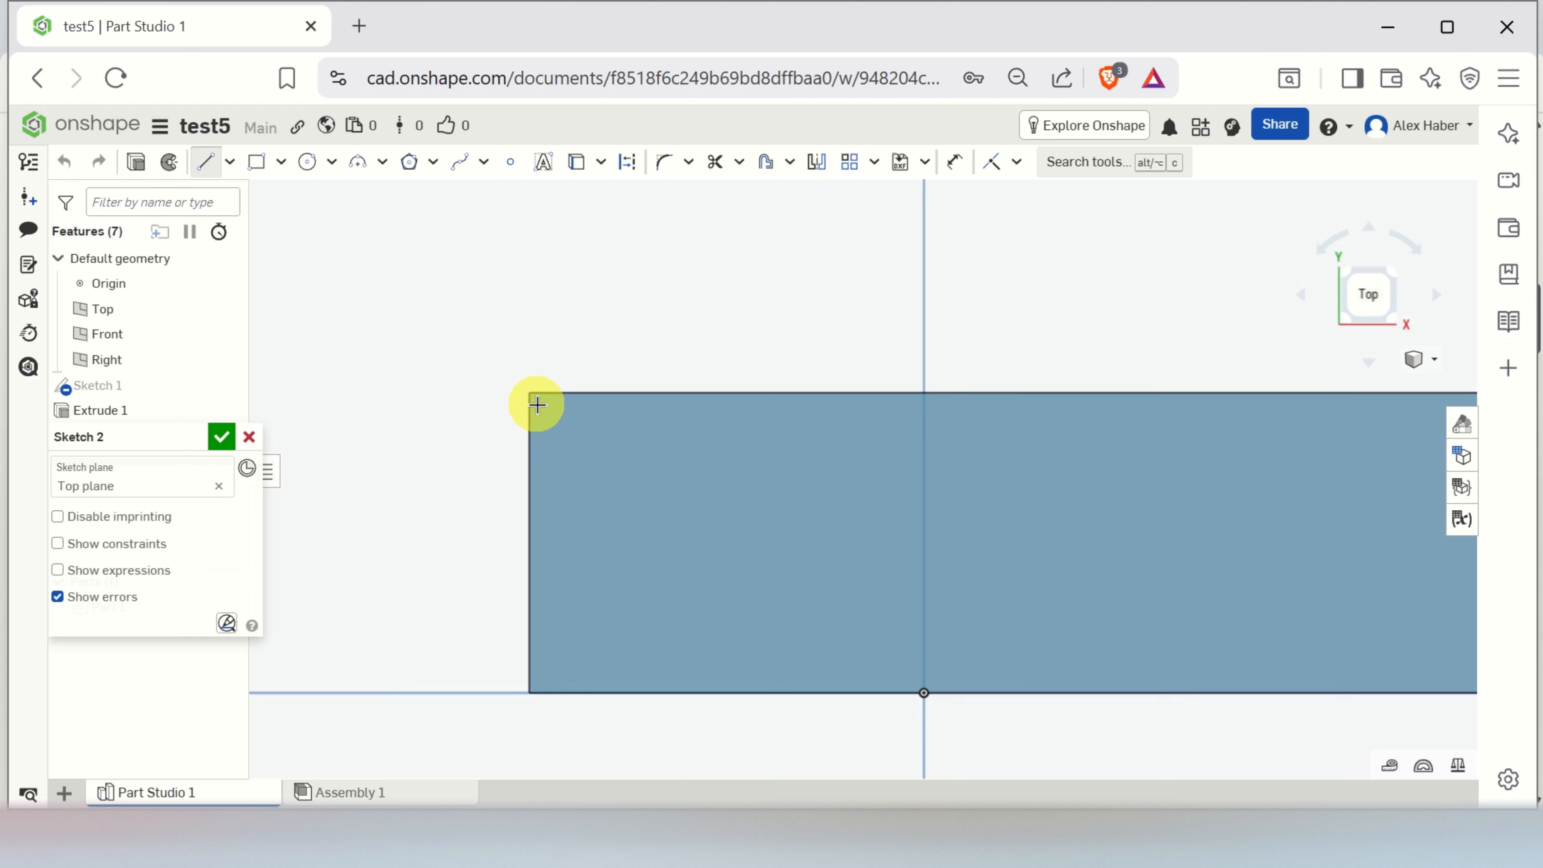
{"action": "scroll", "coordinate": [538, 409], "scroll_direction": "up", "scroll_amount": 3}
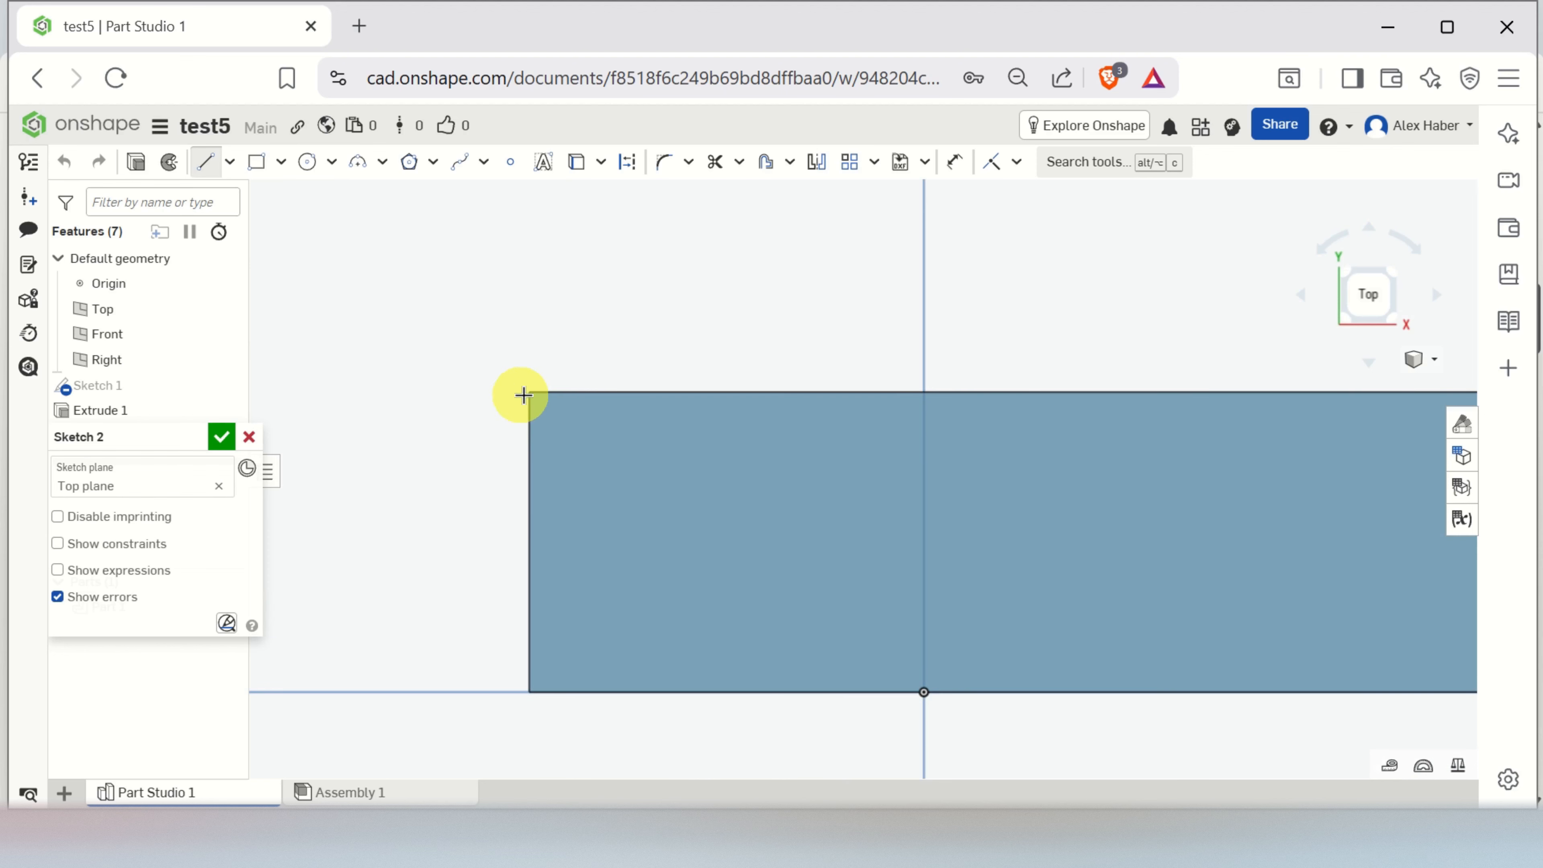
{"action": "scroll", "coordinate": [527, 419], "scroll_direction": "up", "scroll_amount": 1}
{"action": "scroll", "coordinate": [562, 413], "scroll_direction": "down", "scroll_amount": 3}
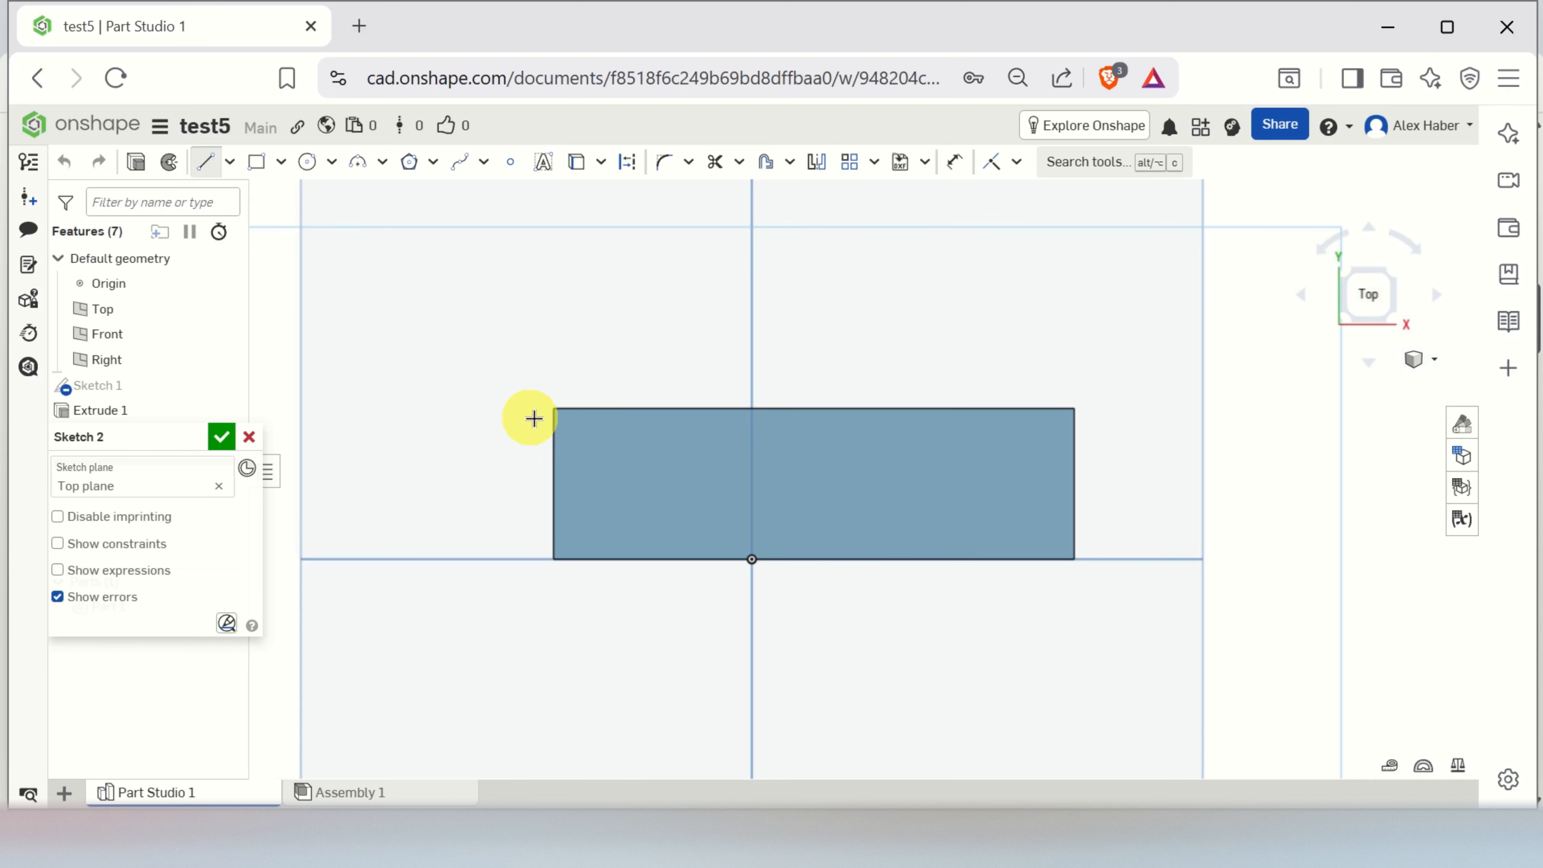
{"action": "scroll", "coordinate": [536, 416], "scroll_direction": "up", "scroll_amount": 3}
{"action": "left_click", "coordinate": [574, 404]}
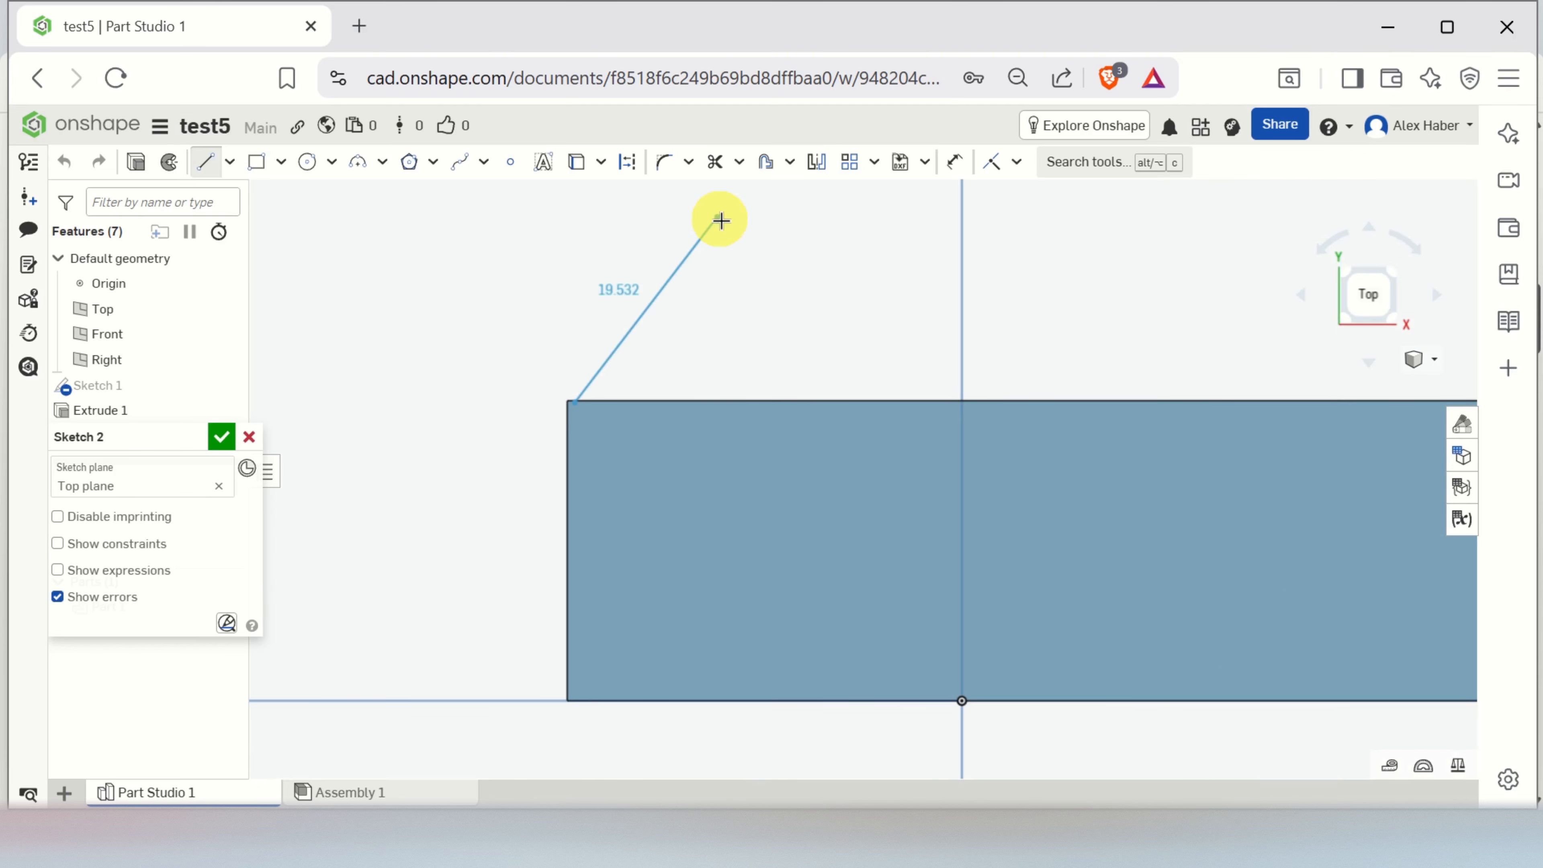
{"action": "left_click", "coordinate": [717, 217]}
{"action": "left_click", "coordinate": [920, 435]}
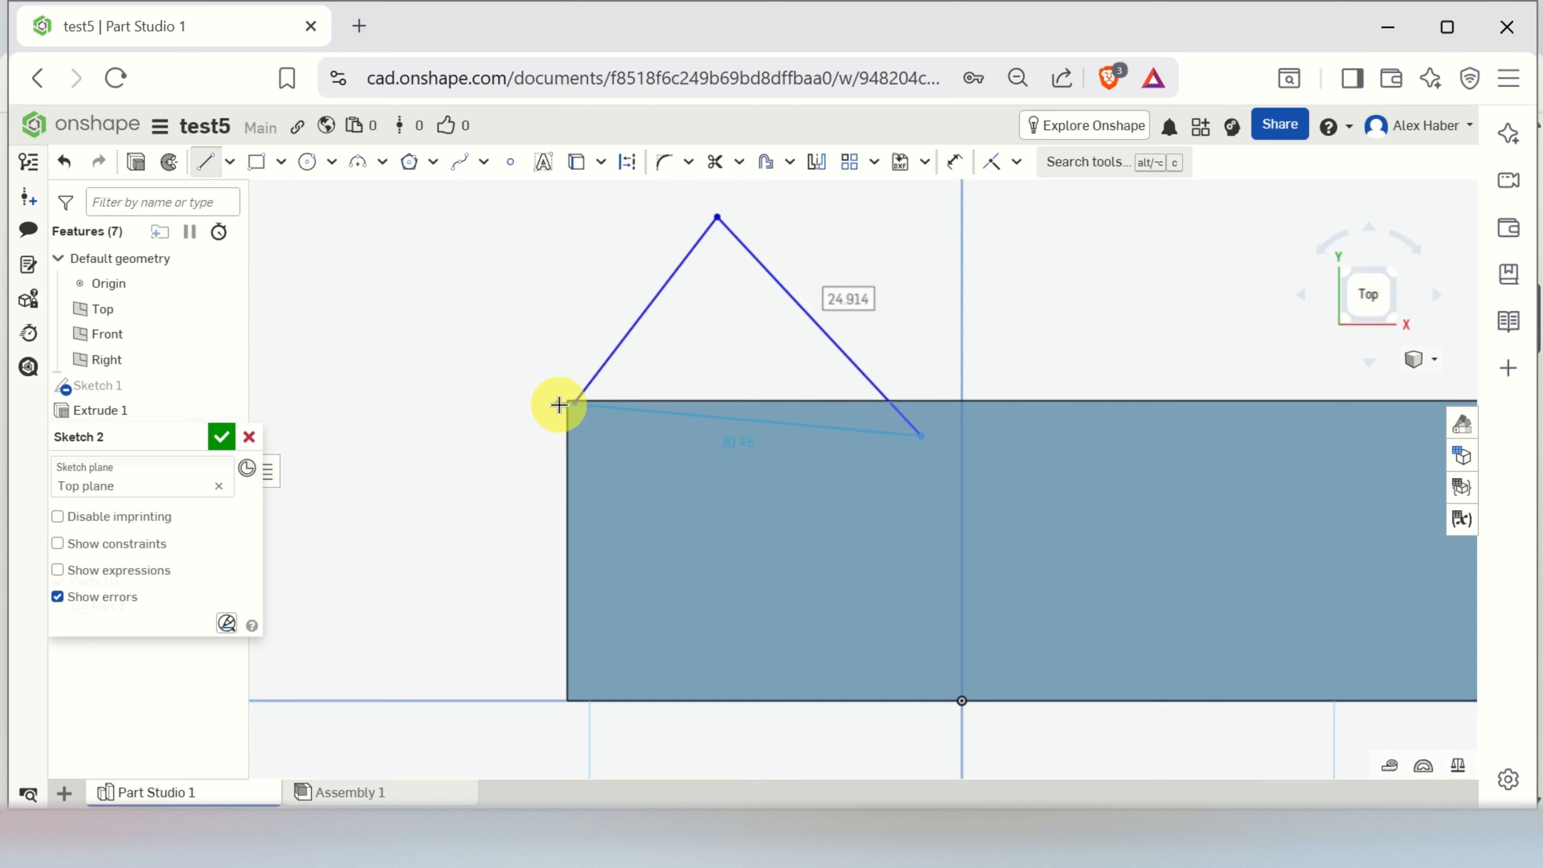
{"action": "scroll", "coordinate": [565, 403], "scroll_direction": "up", "scroll_amount": 2}
{"action": "scroll", "coordinate": [588, 416], "scroll_direction": "up", "scroll_amount": 3}
{"action": "scroll", "coordinate": [546, 370], "scroll_direction": "up", "scroll_amount": 5}
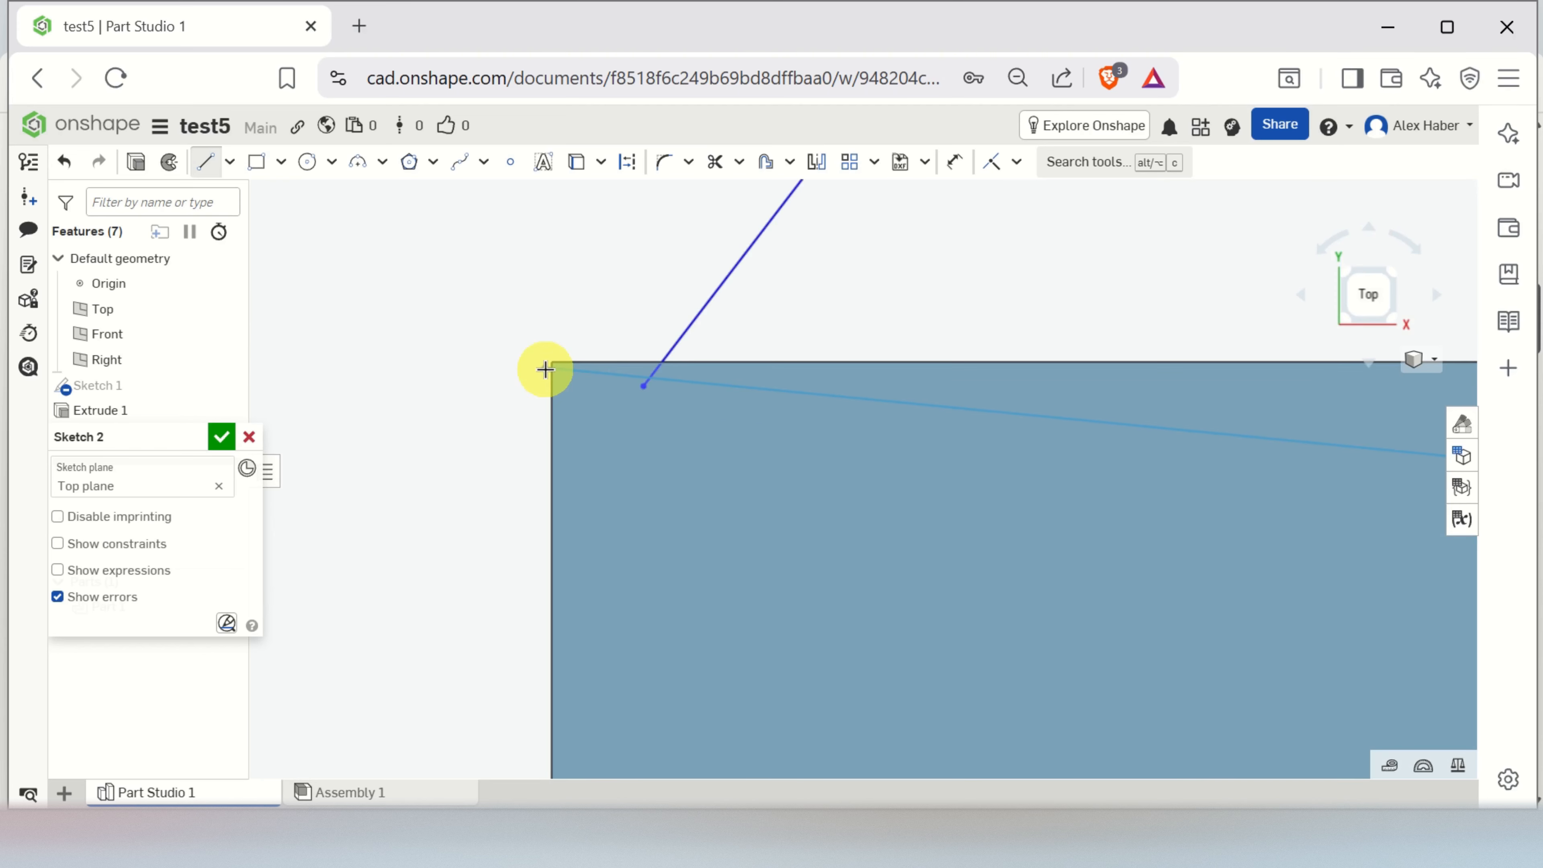
{"action": "scroll", "coordinate": [698, 413], "scroll_direction": "down", "scroll_amount": 5}
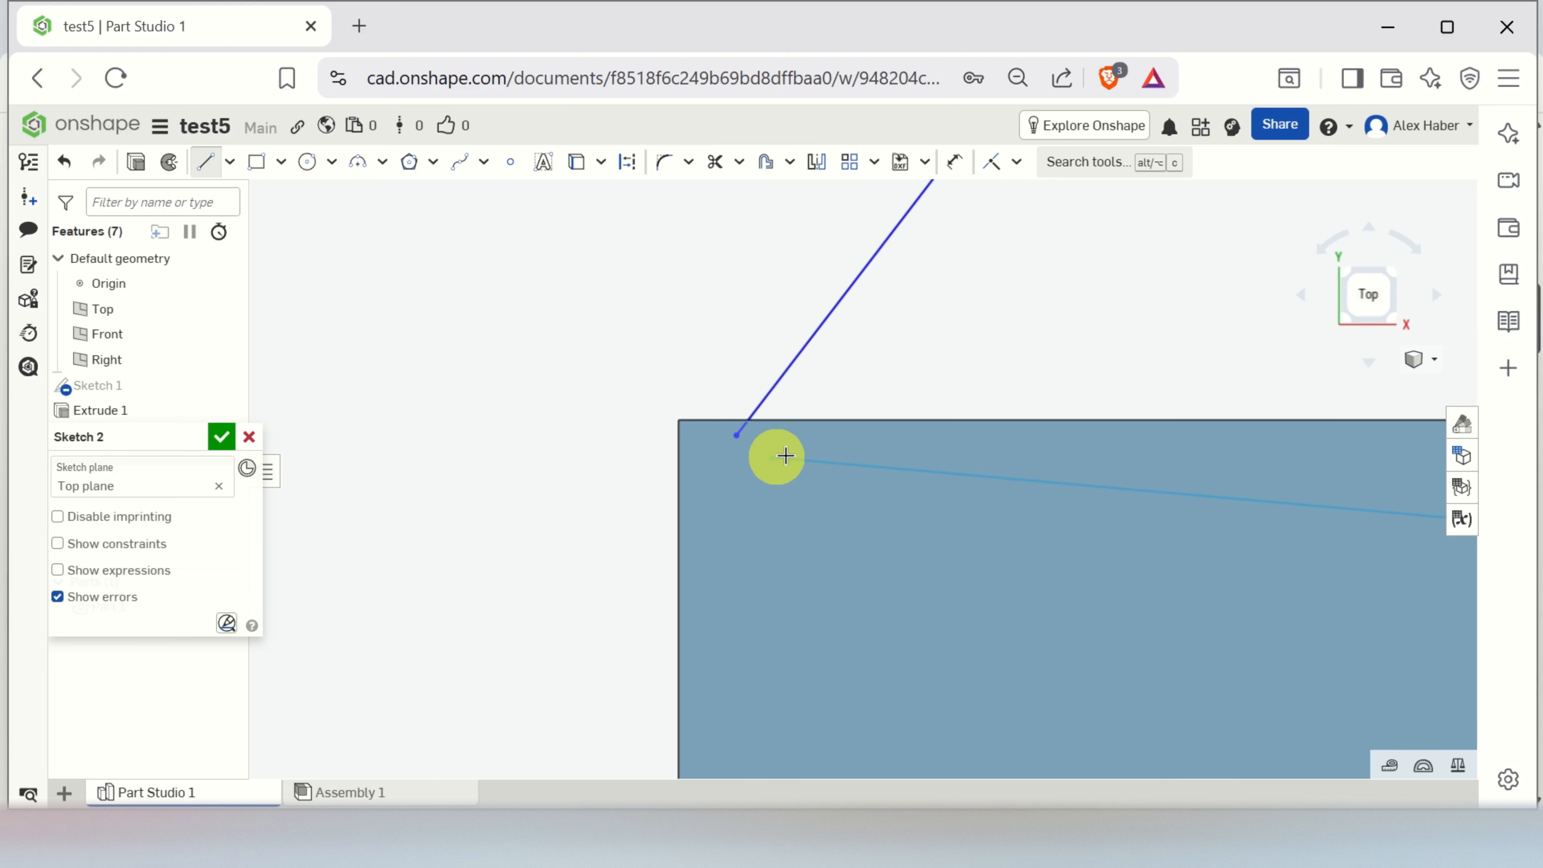
- Abandon the unfinished segment and delete the two sketched lines
{"action": "key", "text": "t"}
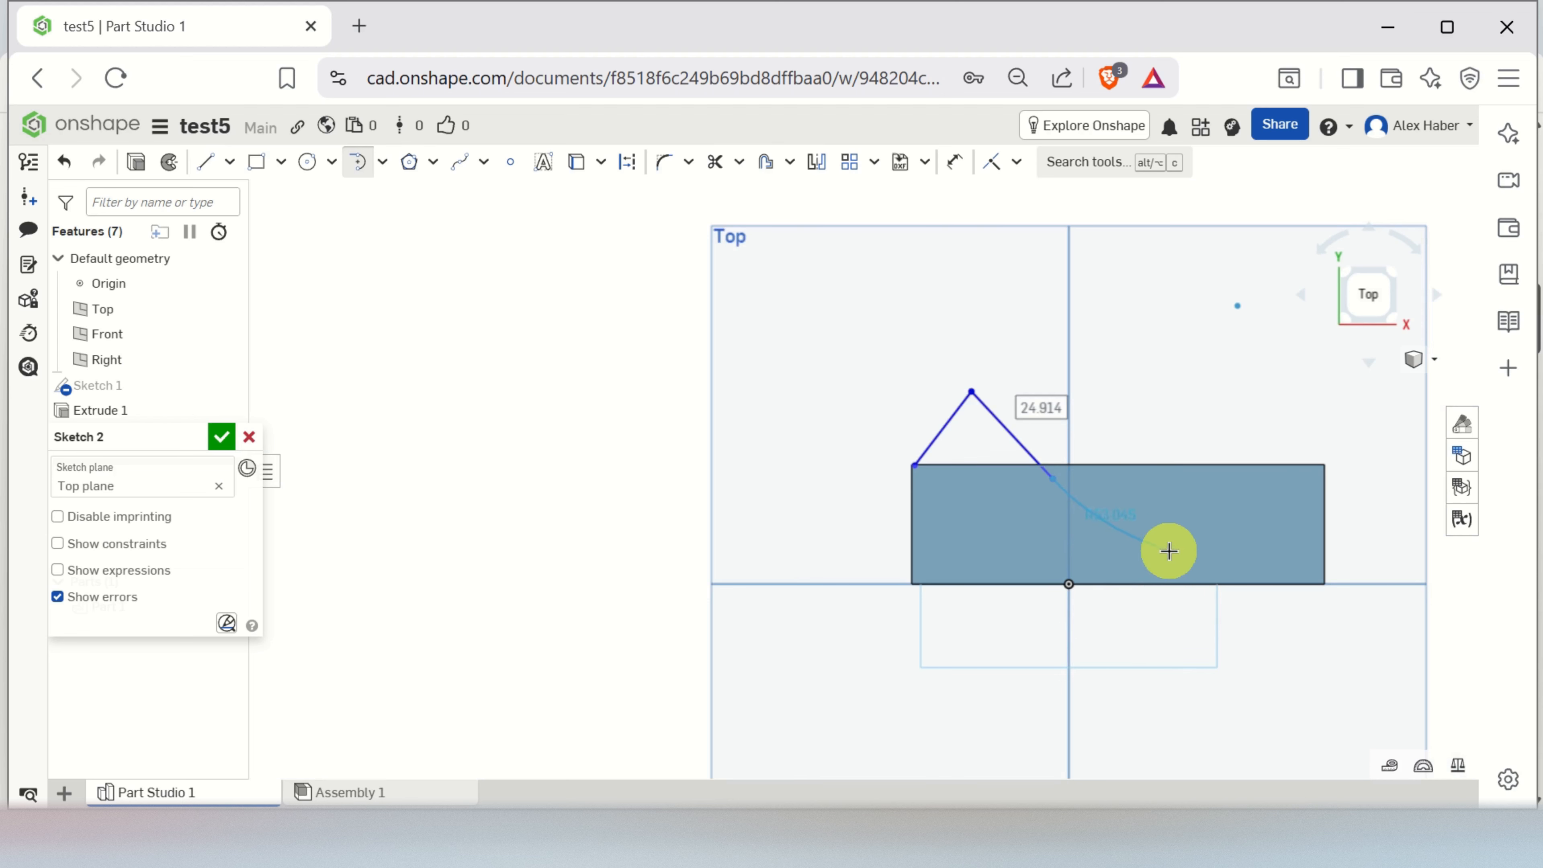
{"action": "key", "text": "Escape"}
{"action": "left_click", "coordinate": [1005, 428]}
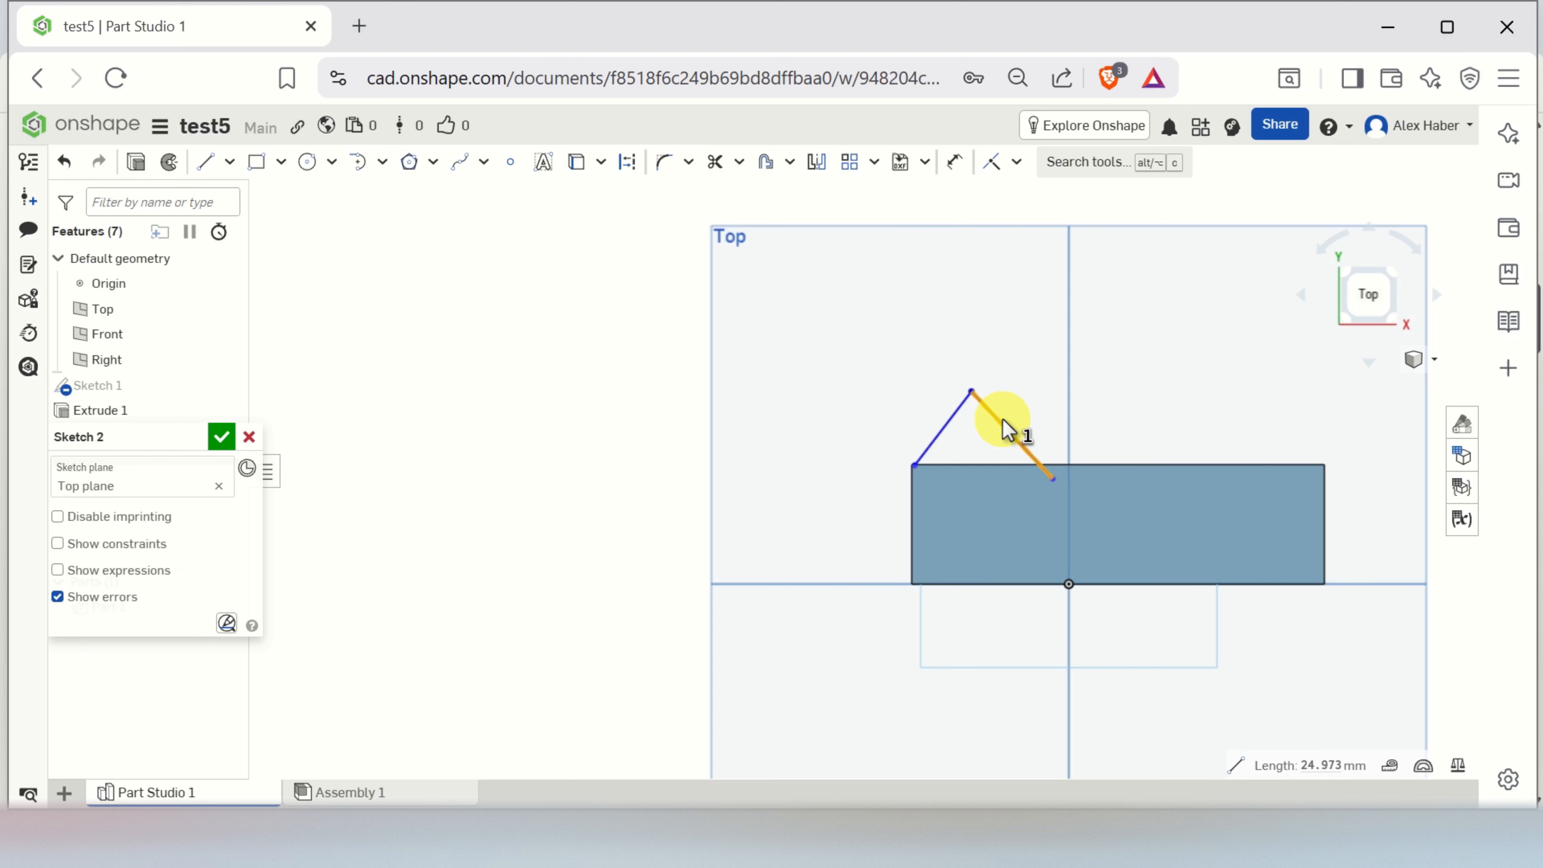
{"action": "key", "text": "Delete"}
{"action": "left_click", "coordinate": [957, 416]}
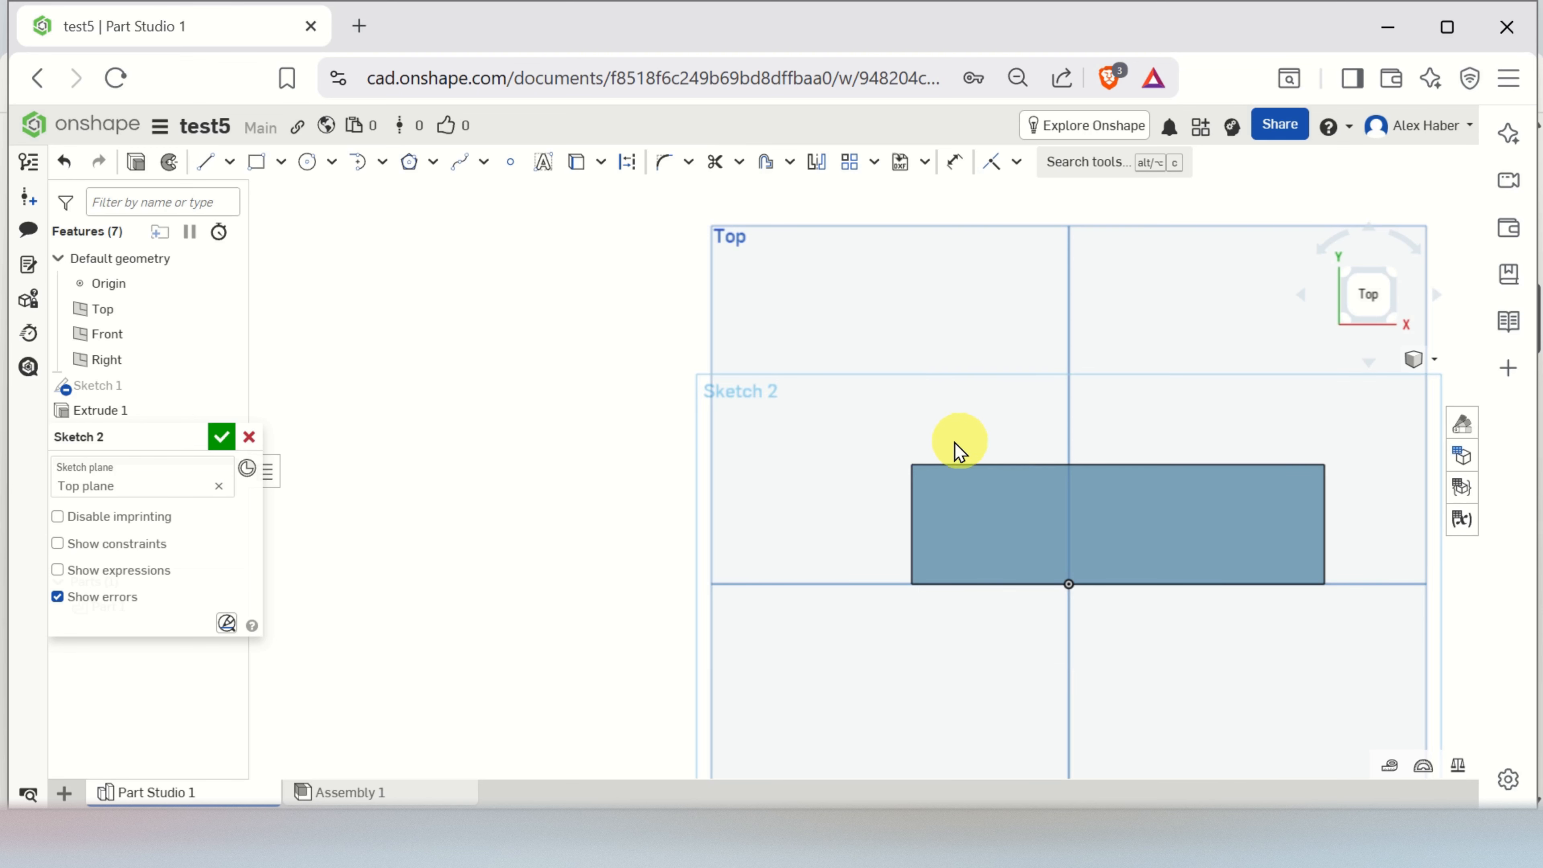
- Project the block's two back corners onto the Top plane sketch with the Use (Project/Convert) tool, and accept the sketch
{"action": "scroll", "coordinate": [959, 449], "scroll_direction": "up", "scroll_amount": 4}
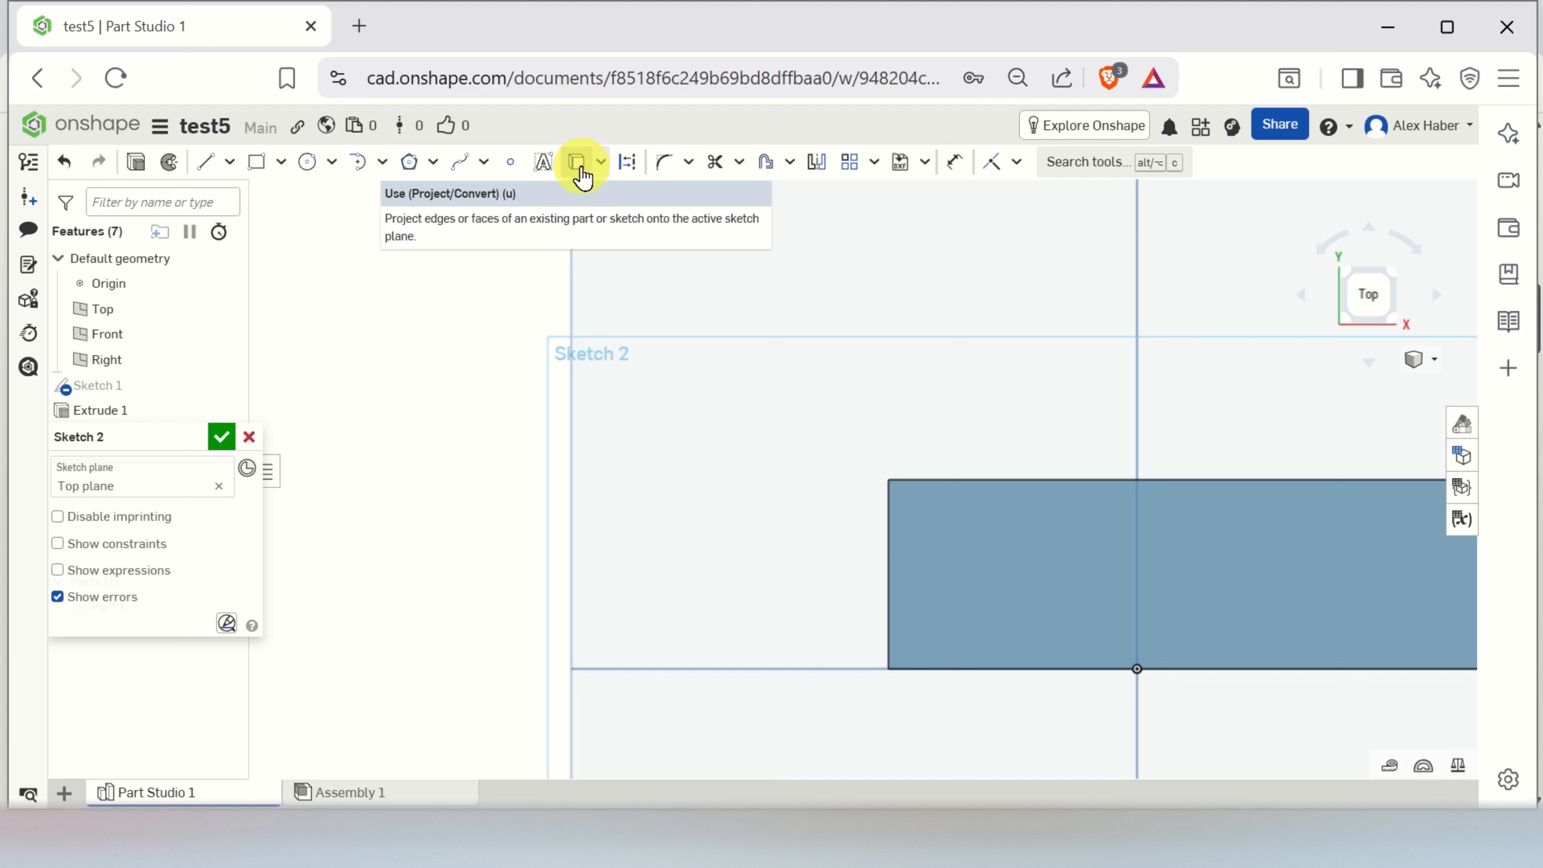
{"action": "left_click", "coordinate": [580, 173]}
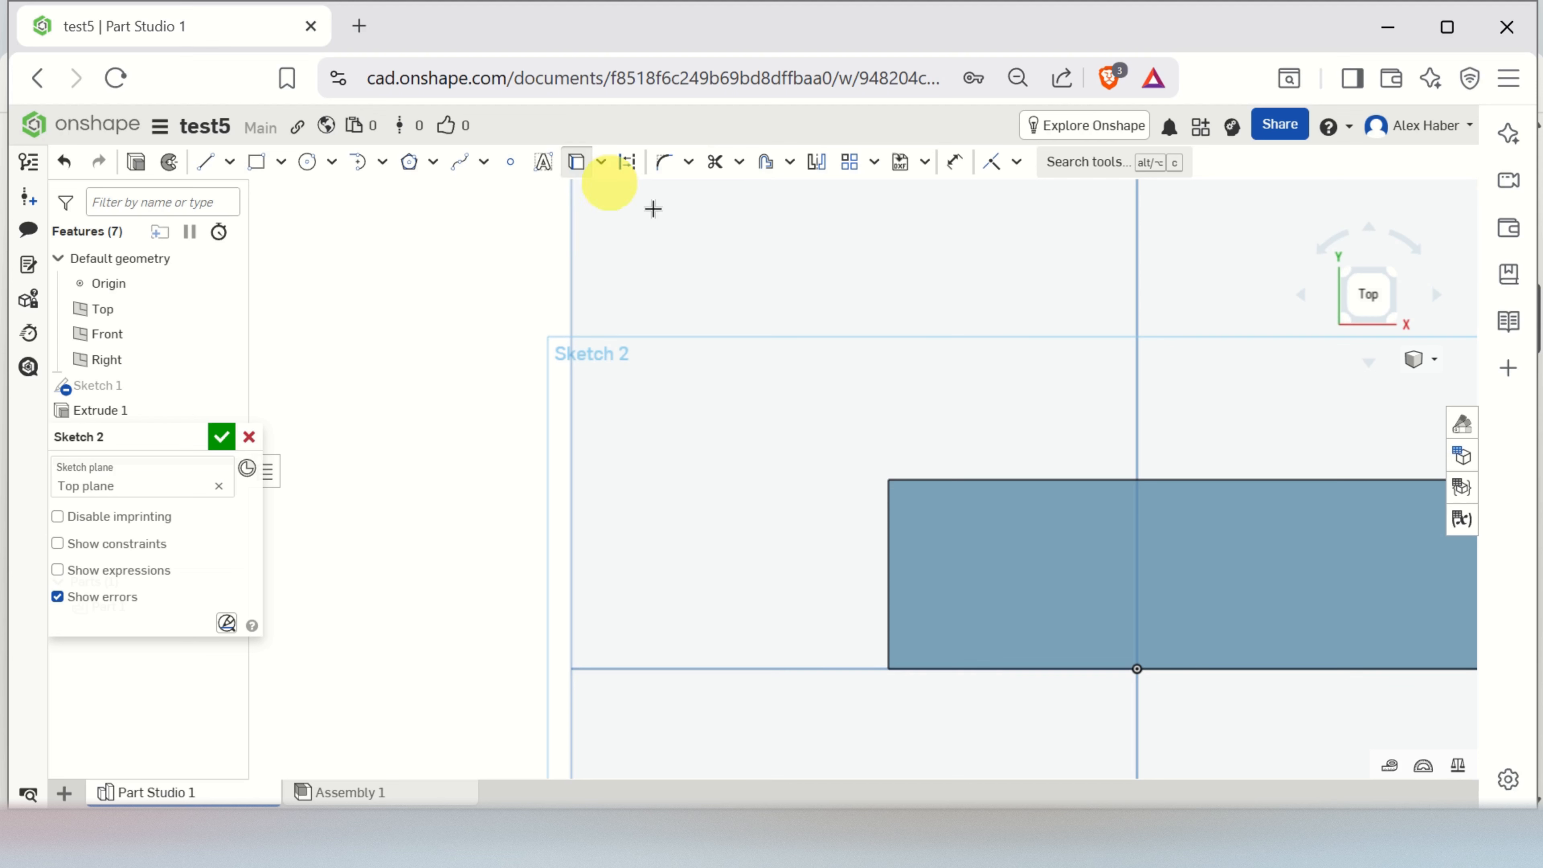
{"action": "scroll", "coordinate": [887, 482], "scroll_direction": "up", "scroll_amount": 2}
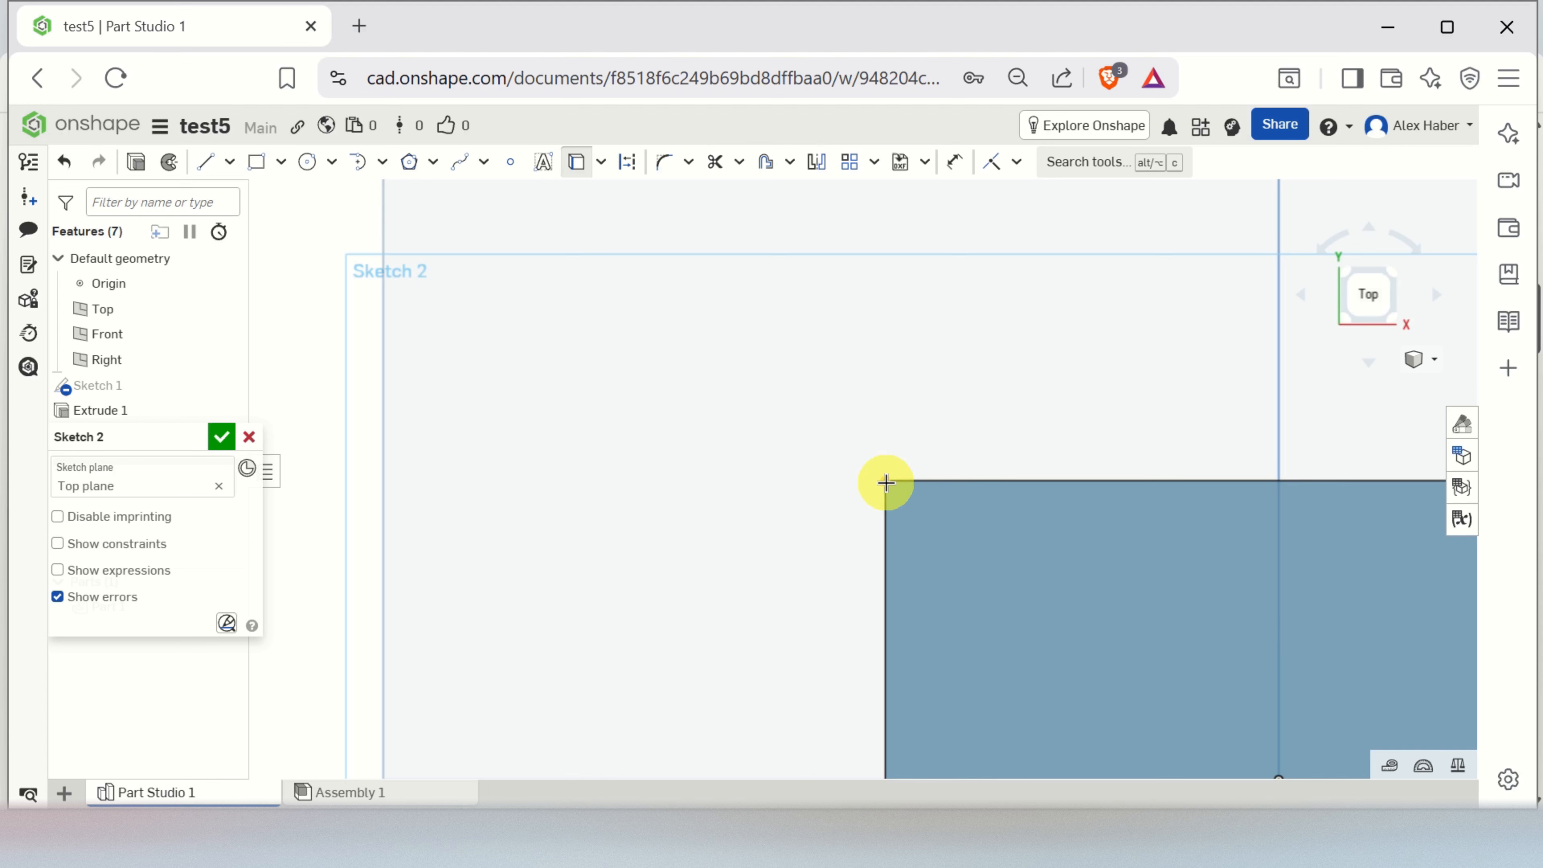
{"action": "scroll", "coordinate": [887, 483], "scroll_direction": "down", "scroll_amount": 2}
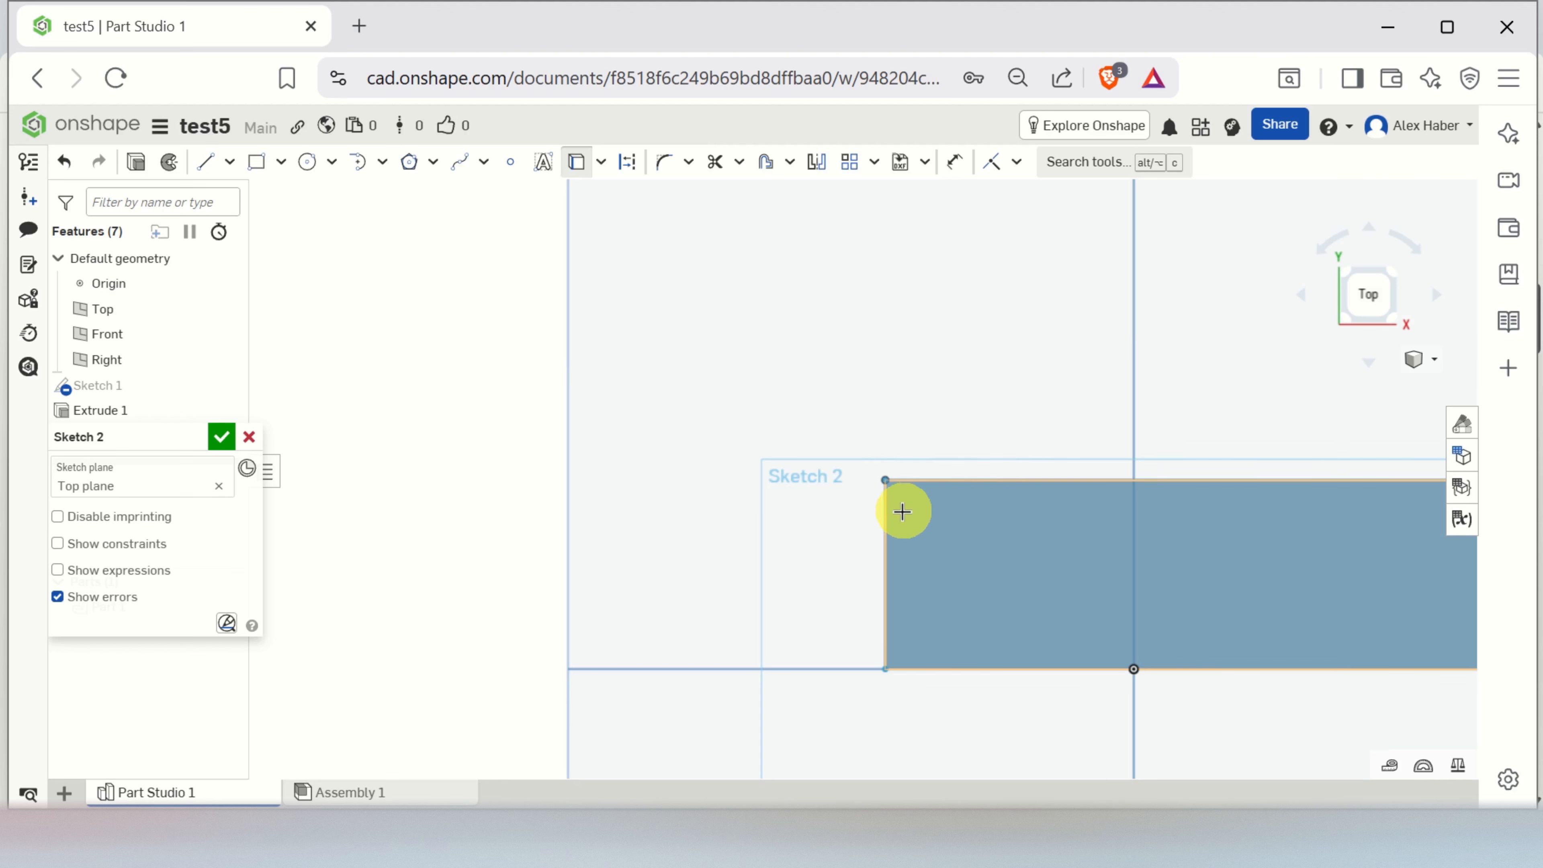
{"action": "key", "text": "f"}
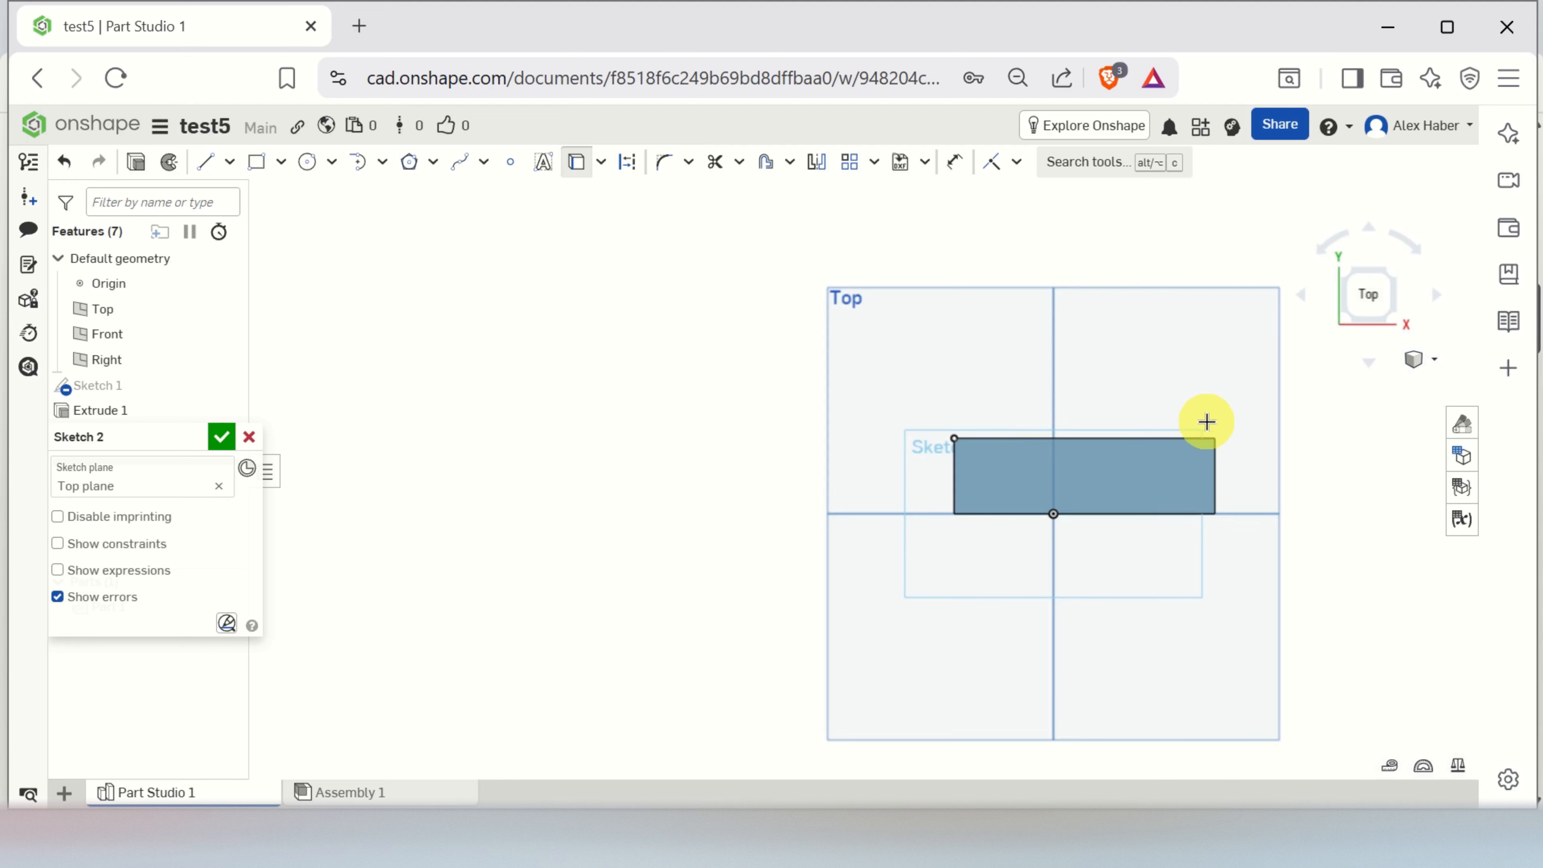
{"action": "scroll", "coordinate": [1211, 426], "scroll_direction": "up", "scroll_amount": 5}
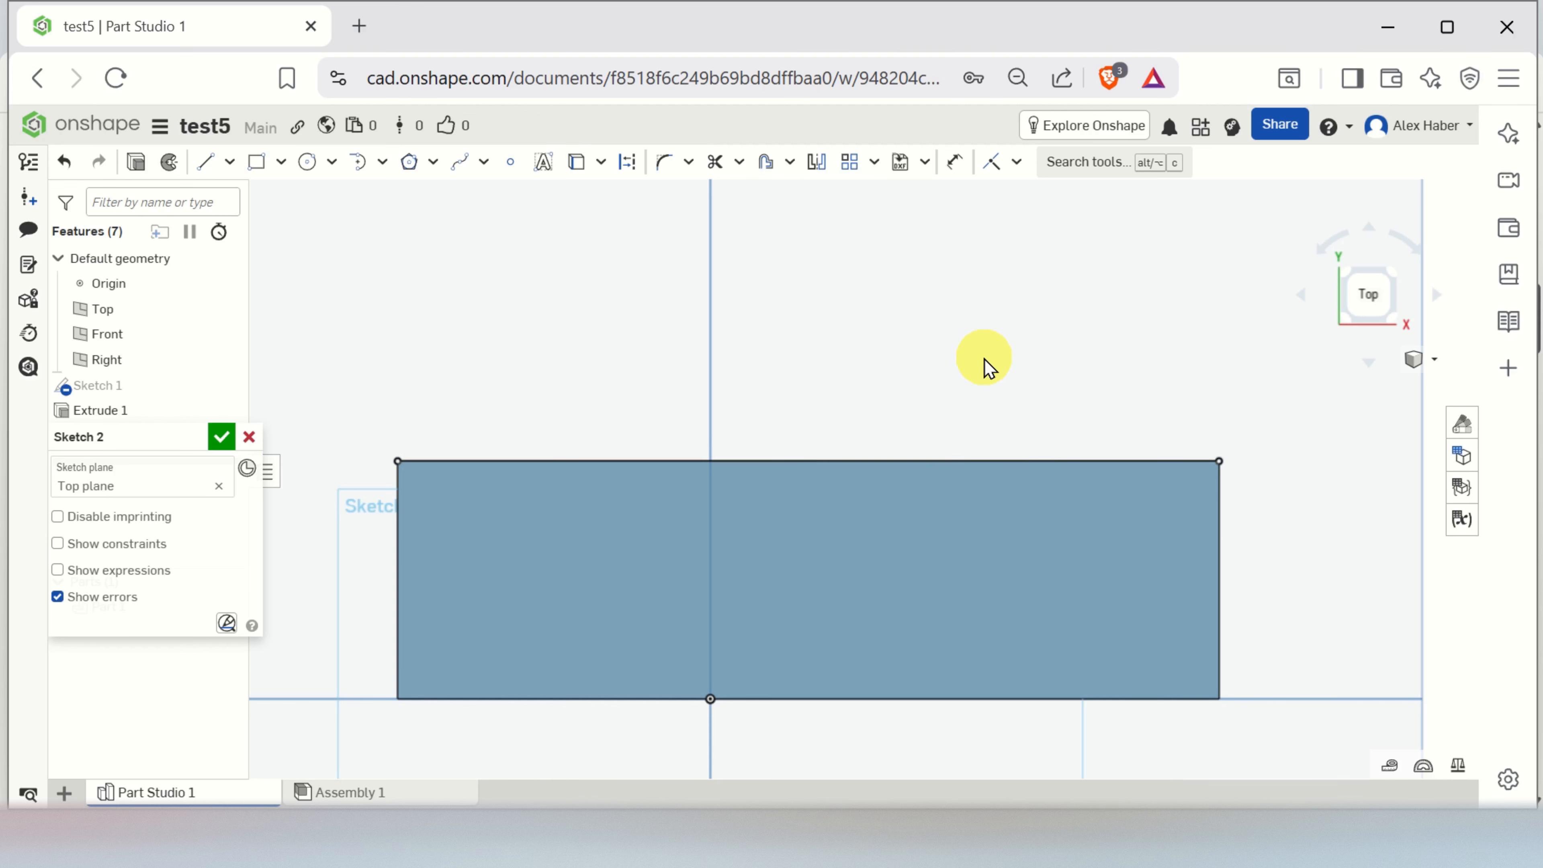
{"action": "scroll", "coordinate": [904, 406], "scroll_direction": "down", "scroll_amount": 4}
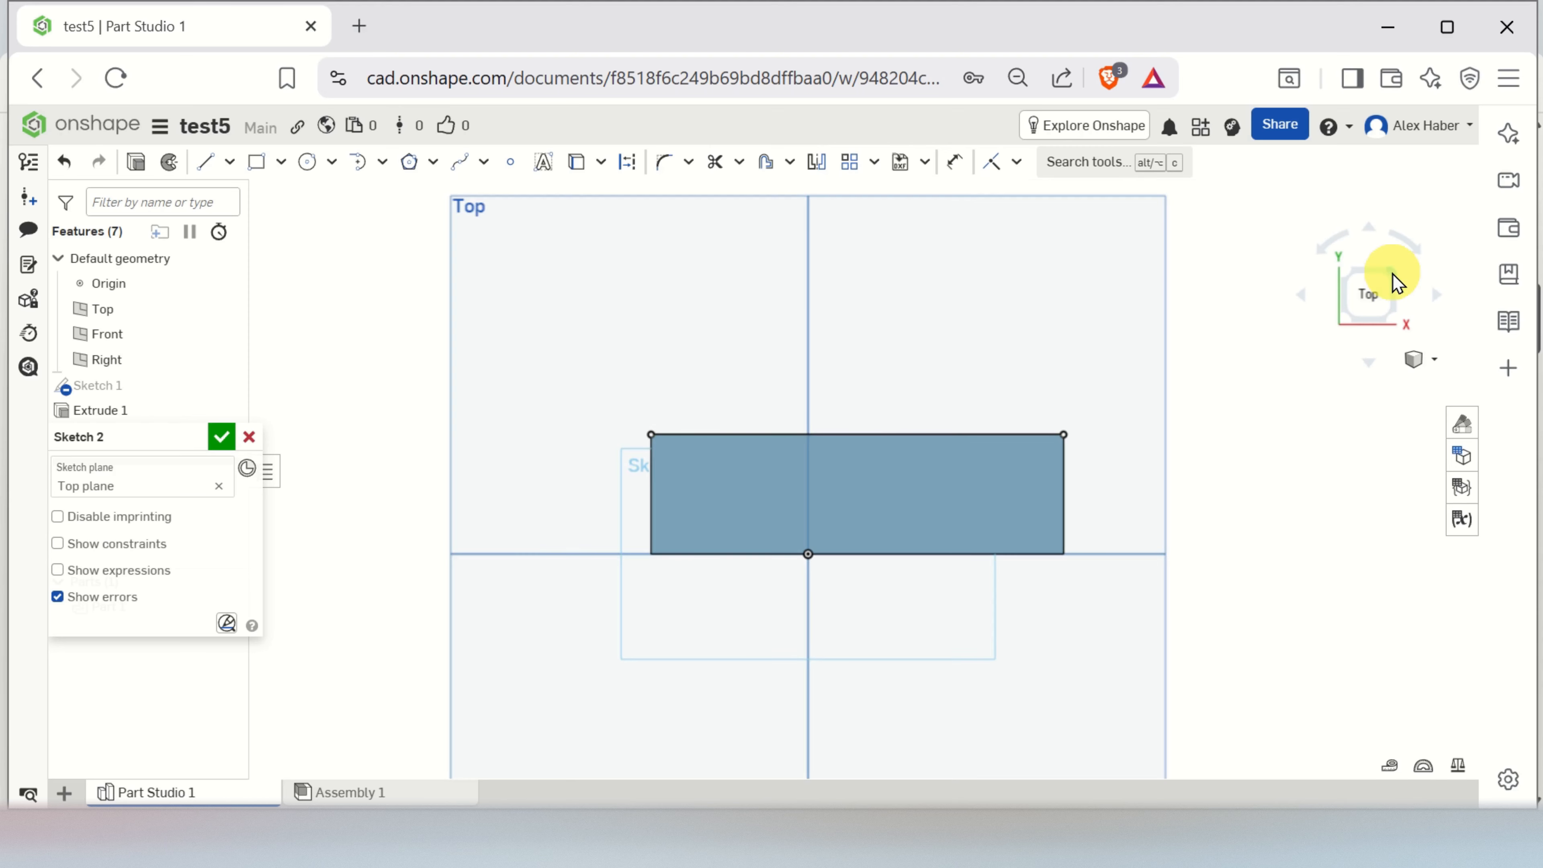
{"action": "left_click", "coordinate": [220, 438]}
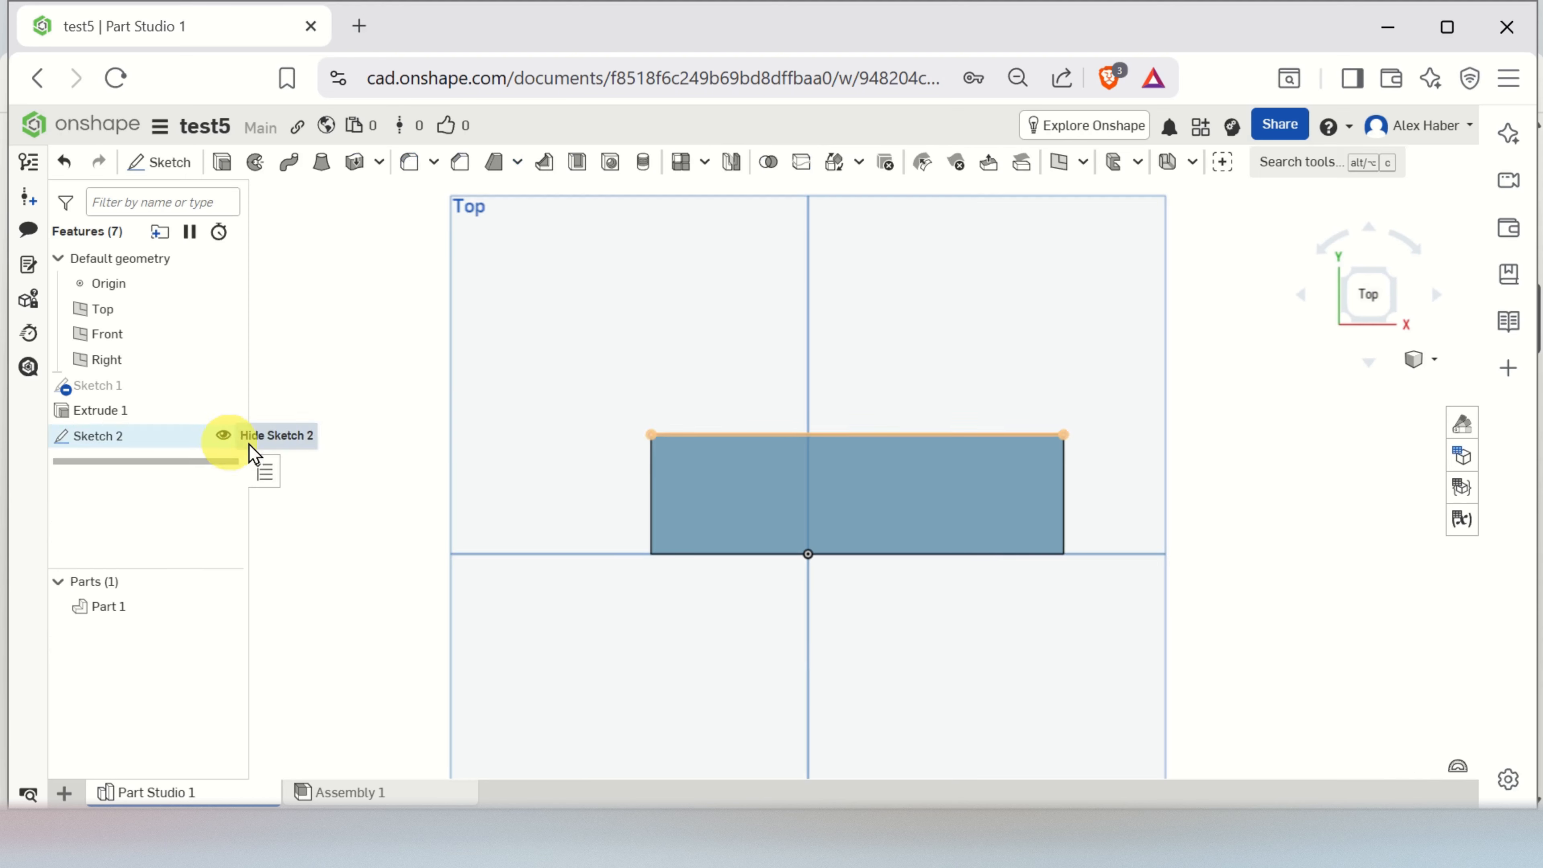
- Inspect the projected sketch geometry on the block's back face in a 3D view
{"action": "left_click_drag", "start_coordinate": [1388, 269], "coordinate": [1376, 296]}
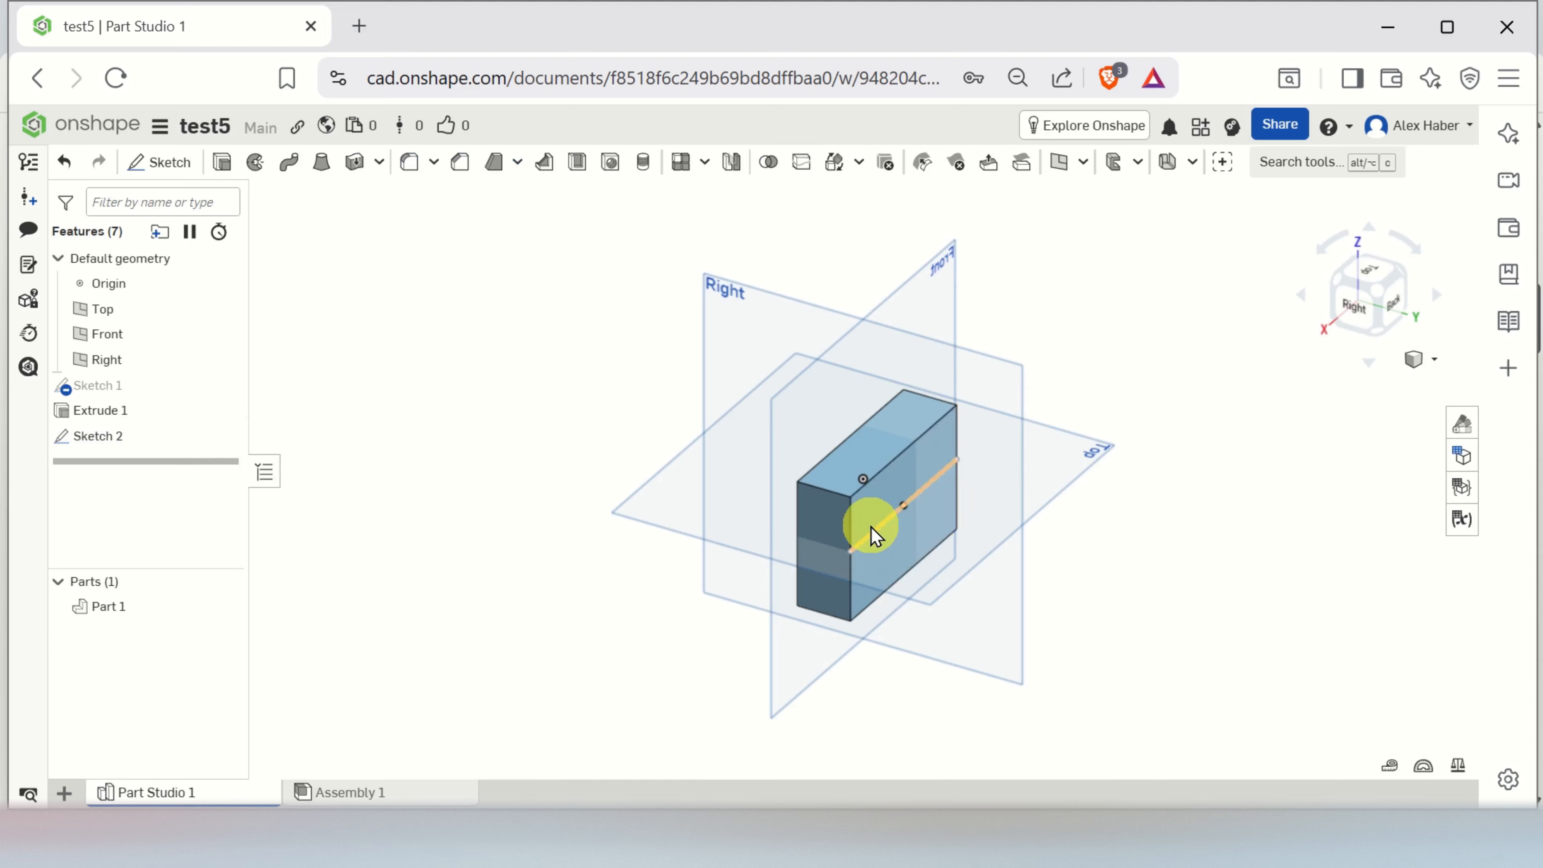
{"action": "scroll", "coordinate": [865, 530], "scroll_direction": "up", "scroll_amount": 8}
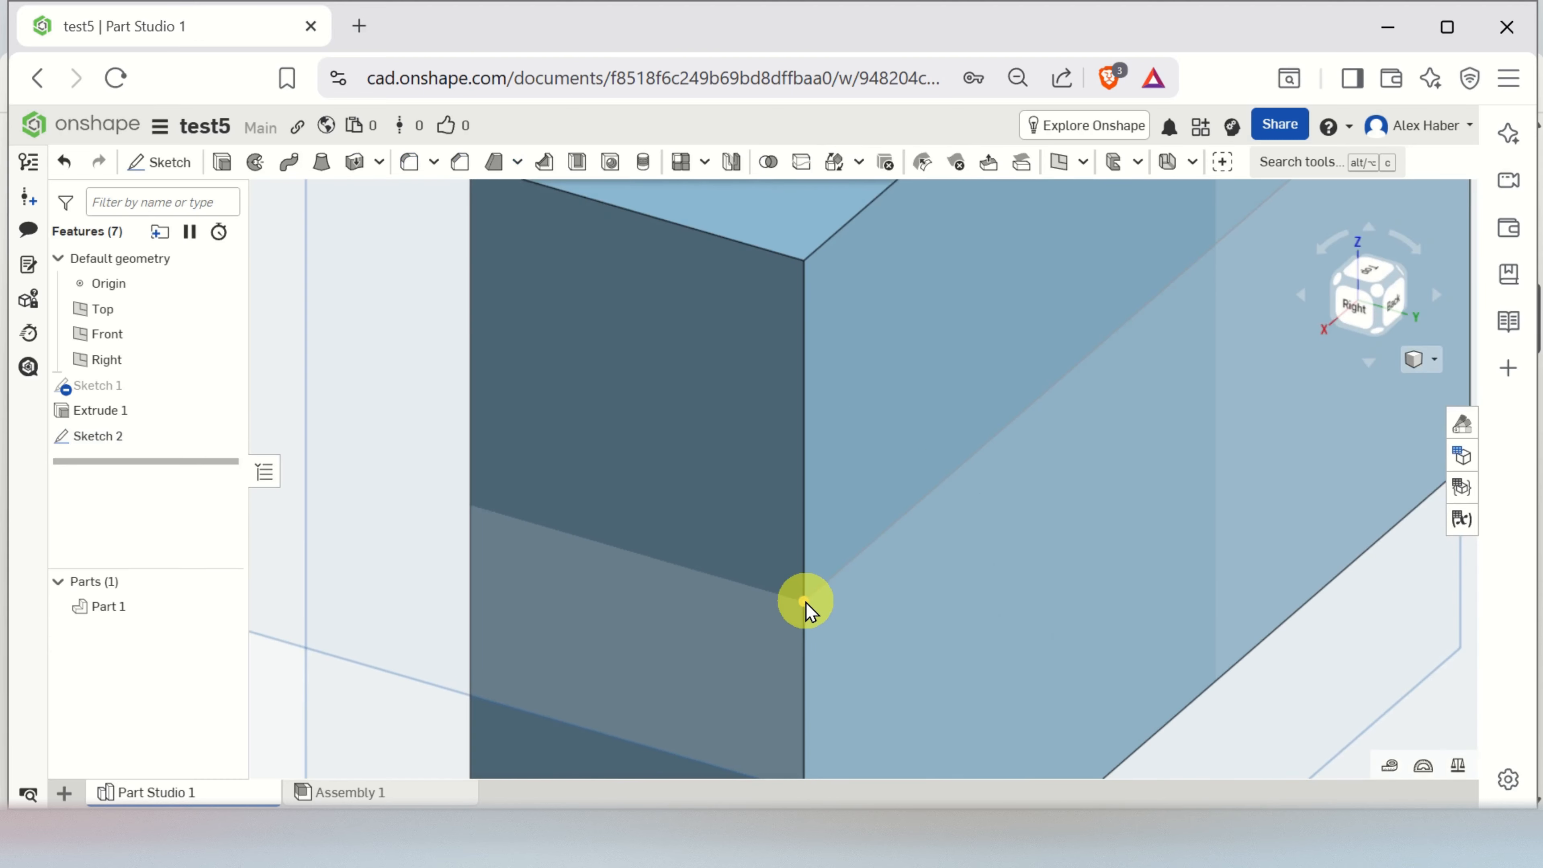
{"action": "scroll", "coordinate": [805, 601], "scroll_direction": "down", "scroll_amount": 2}
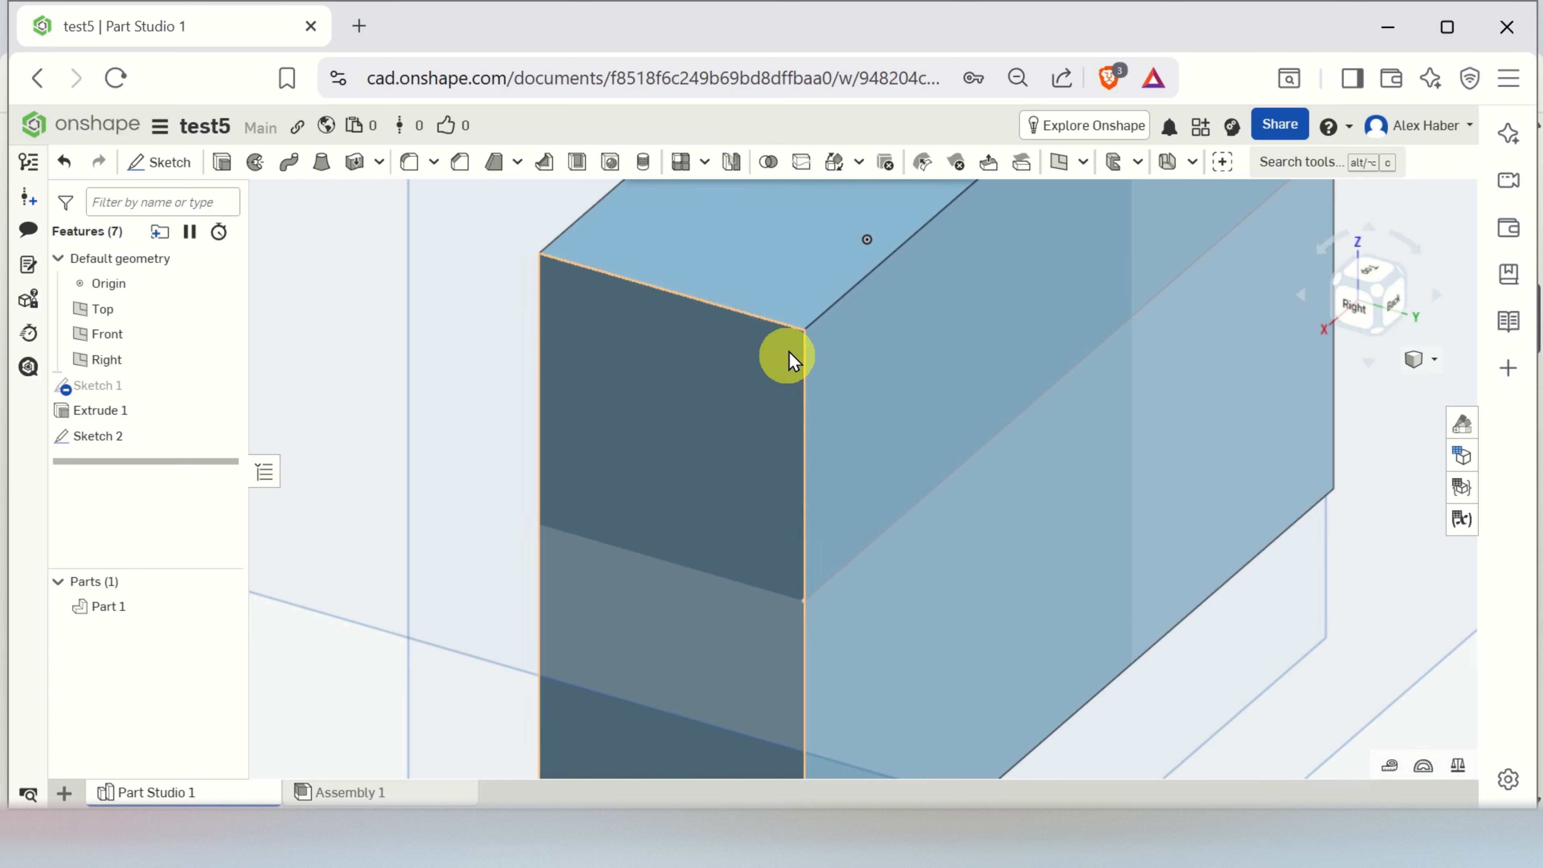
{"action": "scroll", "coordinate": [939, 514], "scroll_direction": "down", "scroll_amount": 2}
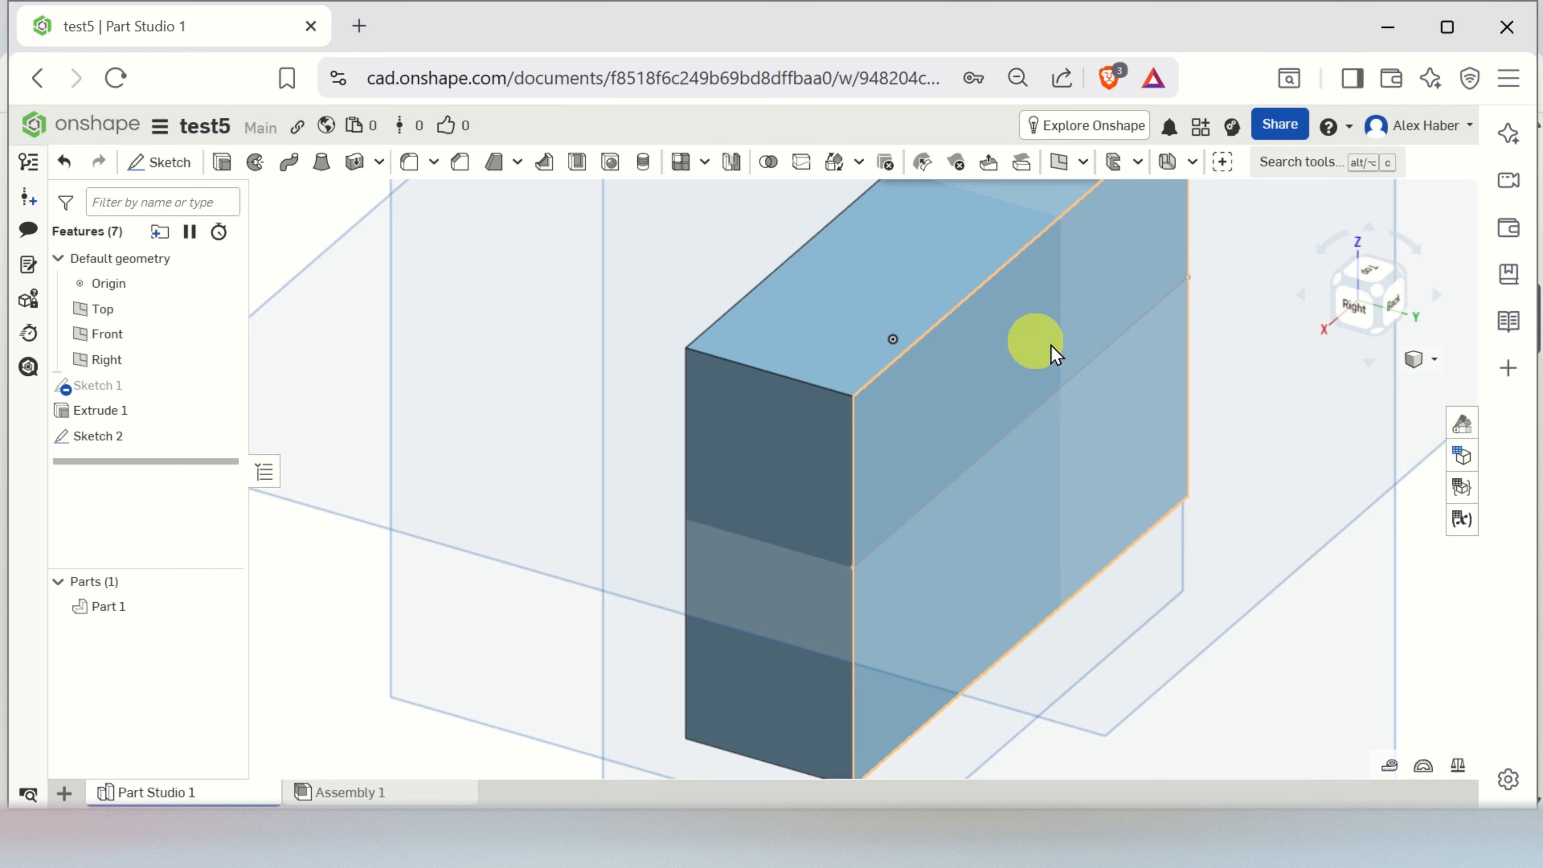
- Examine the projected corner points on the block's back face up close and from the top view
{"action": "scroll", "coordinate": [1192, 286], "scroll_direction": "up", "scroll_amount": 4}
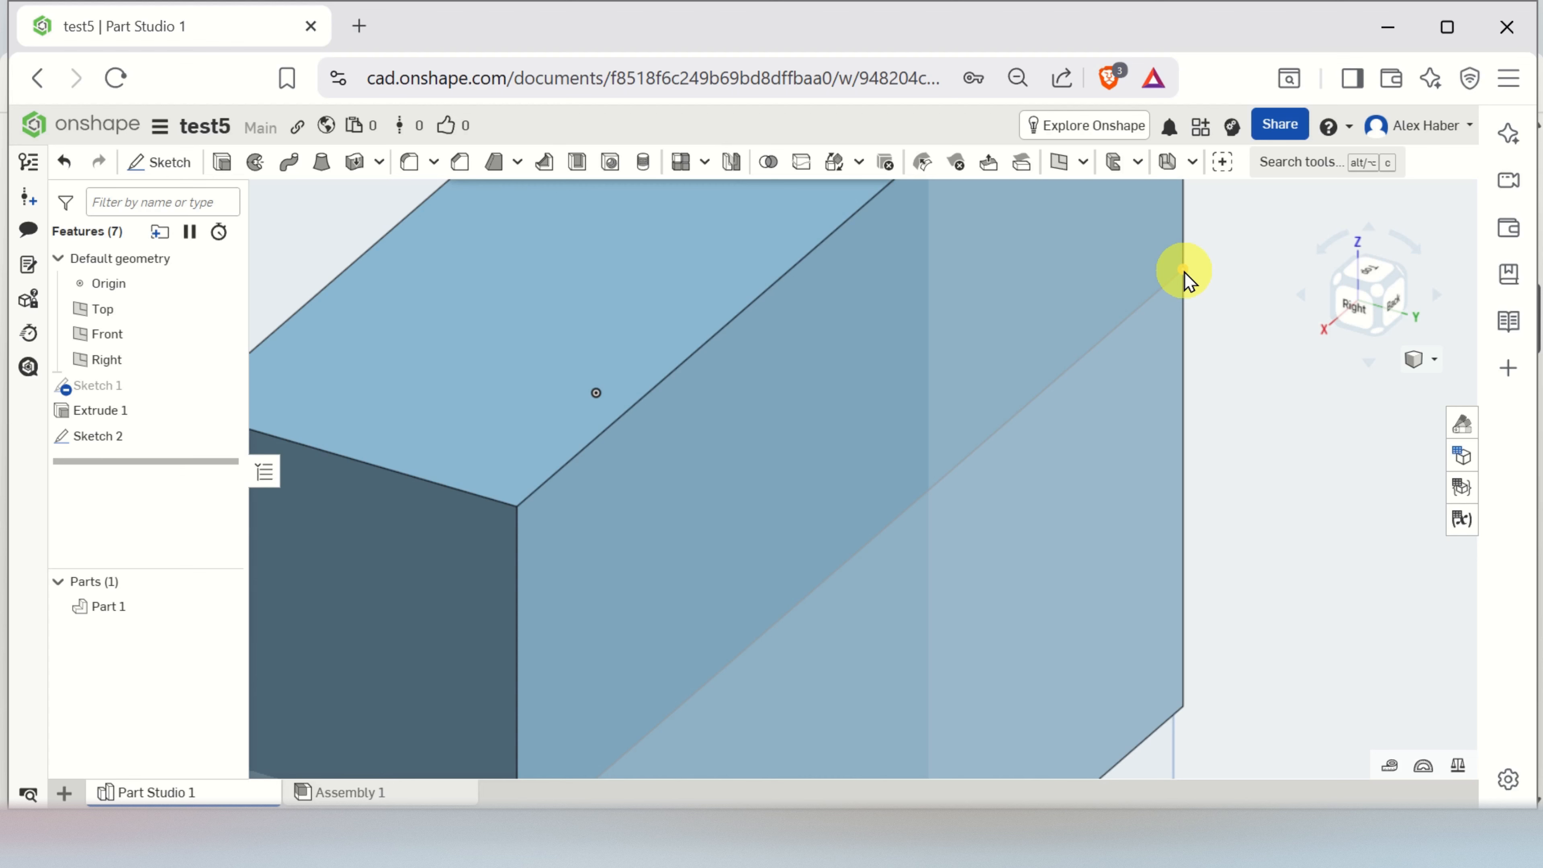
{"action": "scroll", "coordinate": [1184, 271], "scroll_direction": "down", "scroll_amount": 4}
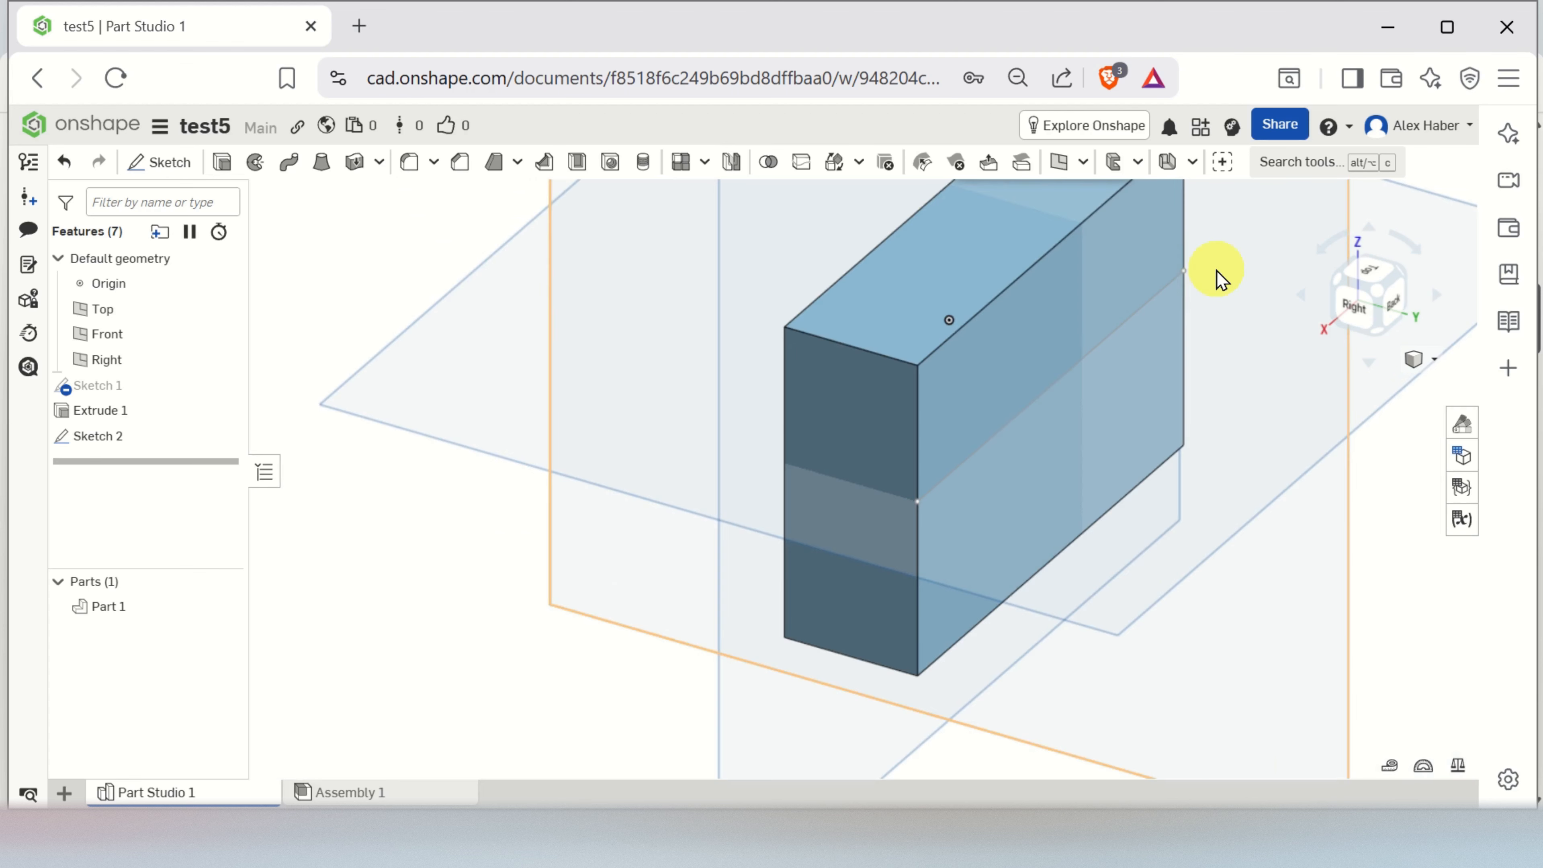
{"action": "middle_click_drag", "start_coordinate": [1215, 275], "coordinate": [1172, 398]}
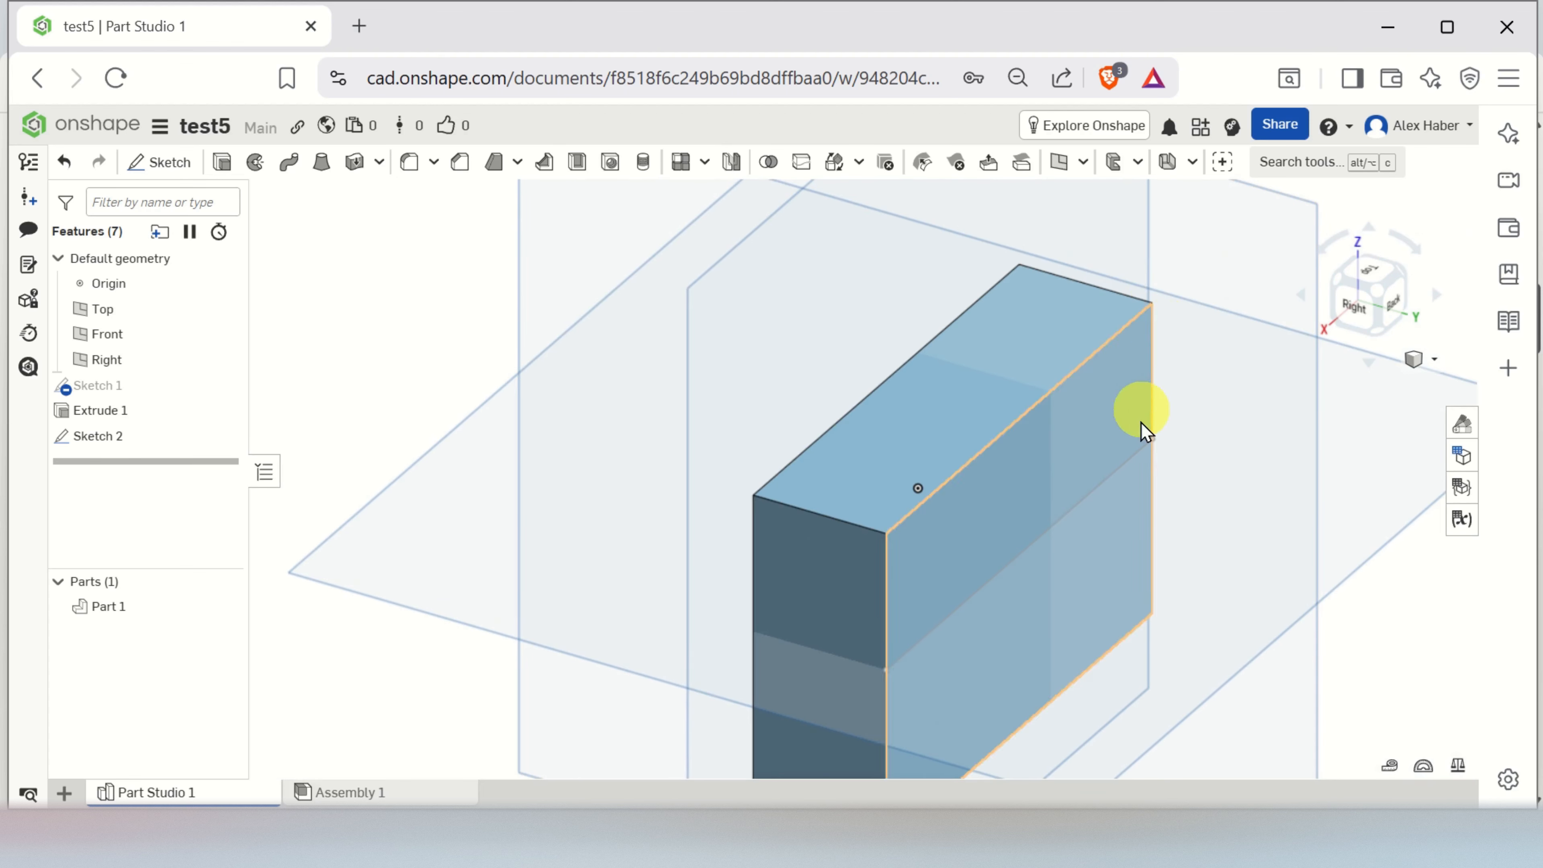
{"action": "left_click", "coordinate": [1368, 275]}
{"action": "scroll", "coordinate": [1032, 389], "scroll_direction": "up", "scroll_amount": 4}
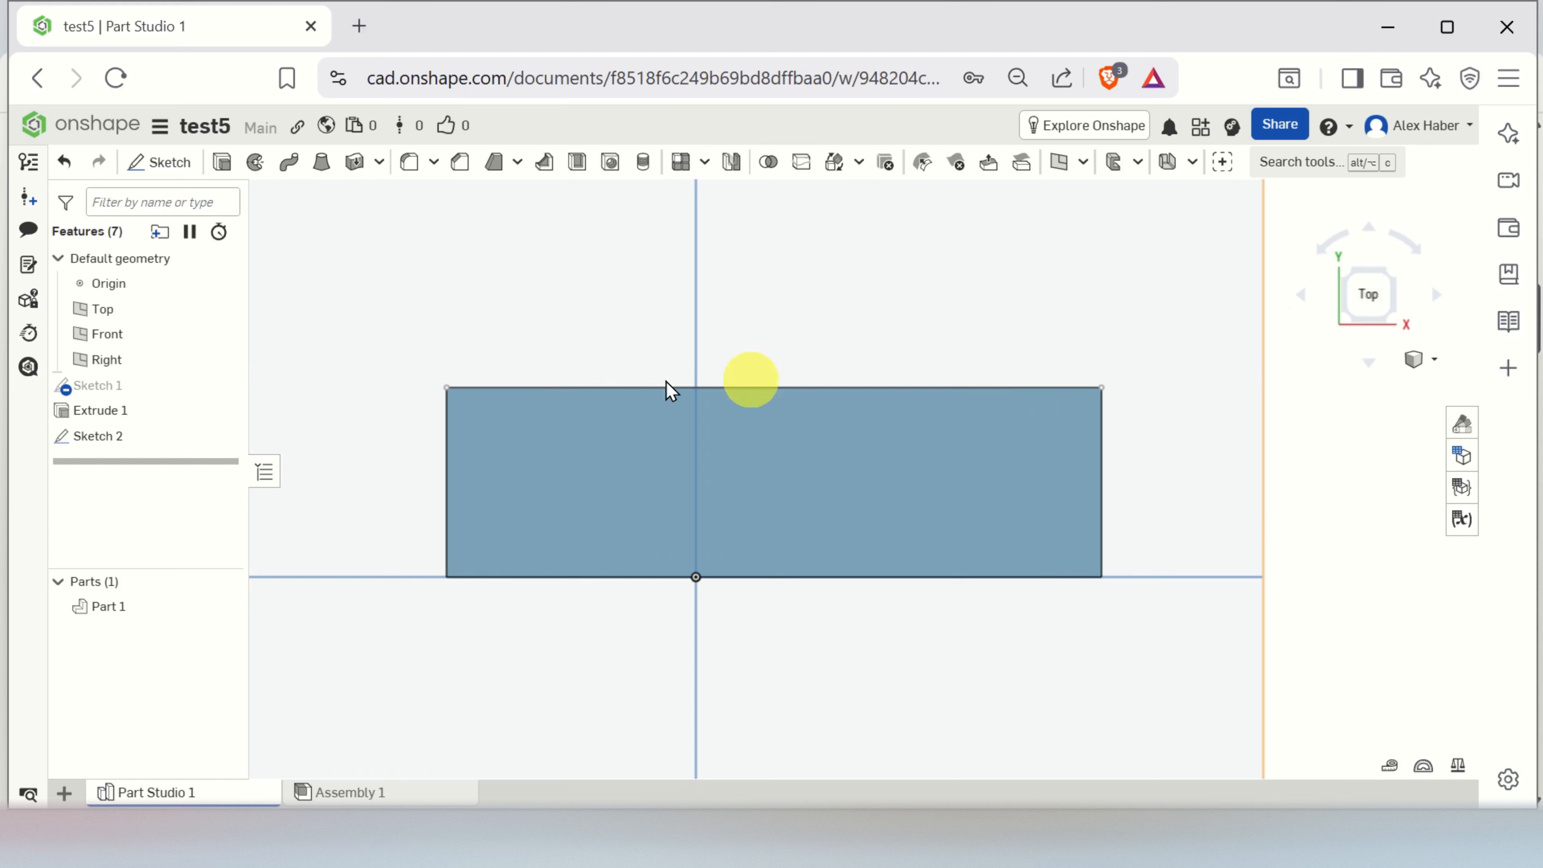
{"action": "scroll", "coordinate": [602, 210], "scroll_direction": "down", "scroll_amount": 2}
{"action": "middle_click_drag", "start_coordinate": [1100, 373], "coordinate": [1110, 638]}
{"action": "scroll", "coordinate": [1111, 638], "scroll_direction": "down", "scroll_amount": 2}
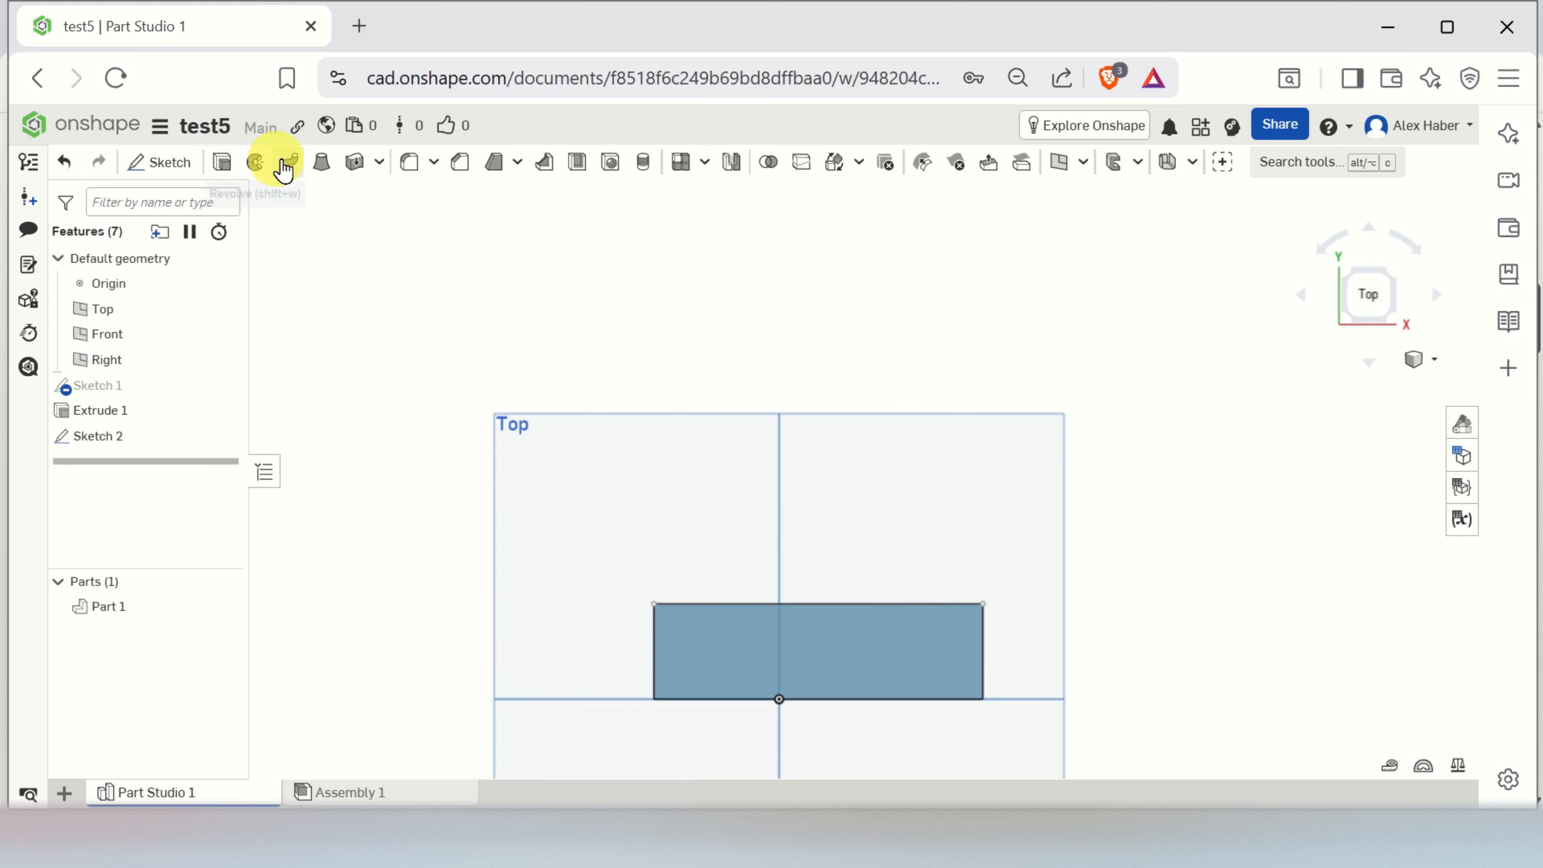
- Reopen Sketch 2 and draw a vertical line from the block's back-left corner, joined by an about 99.6 mm sloped line to the back-right corner
{"action": "double_click", "coordinate": [107, 446]}
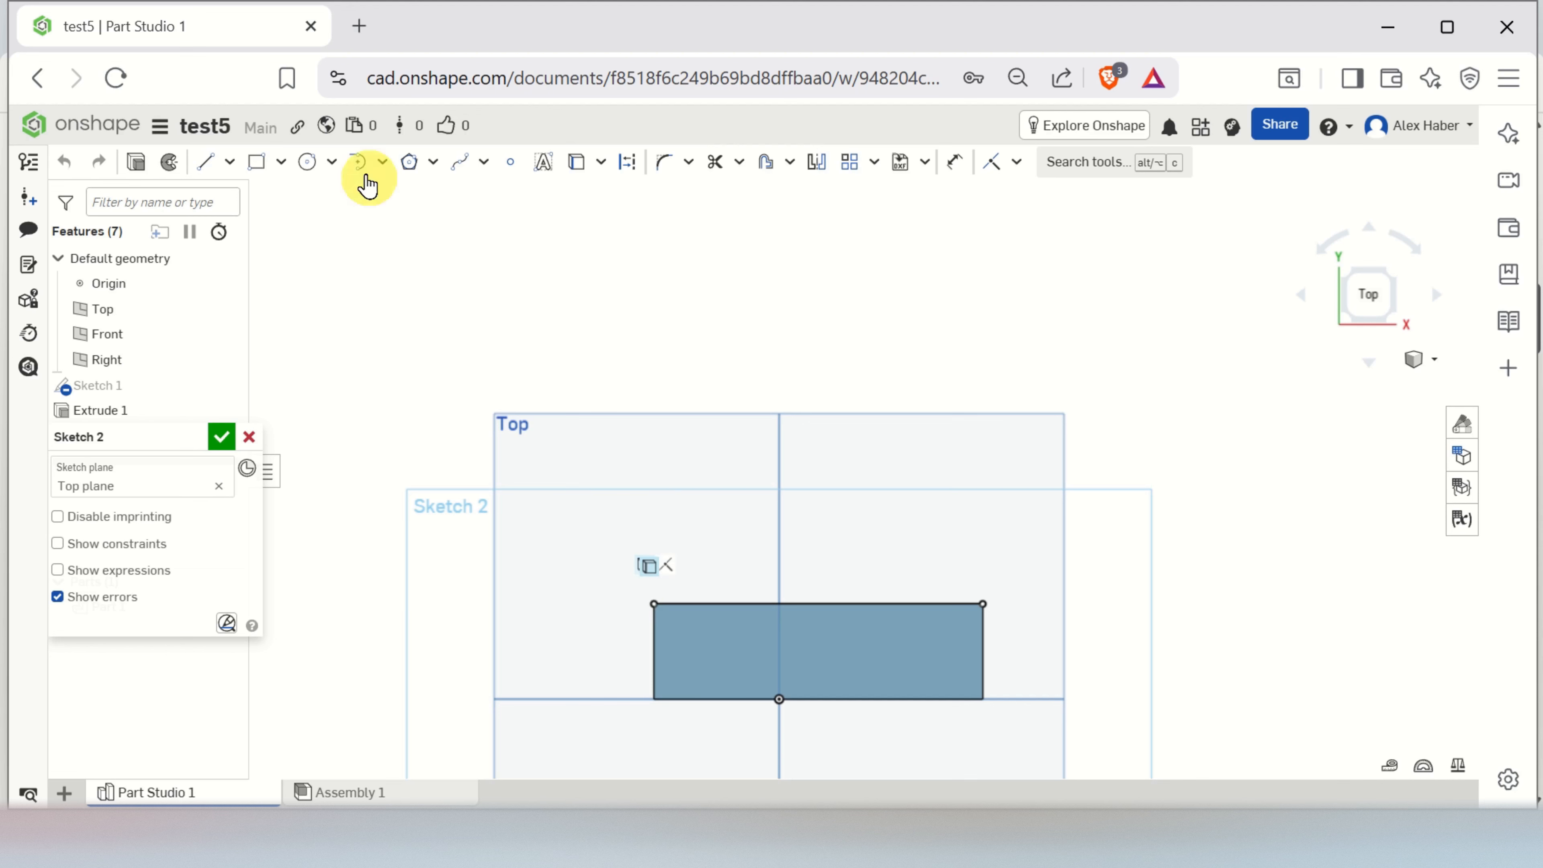
{"action": "left_click", "coordinate": [209, 162]}
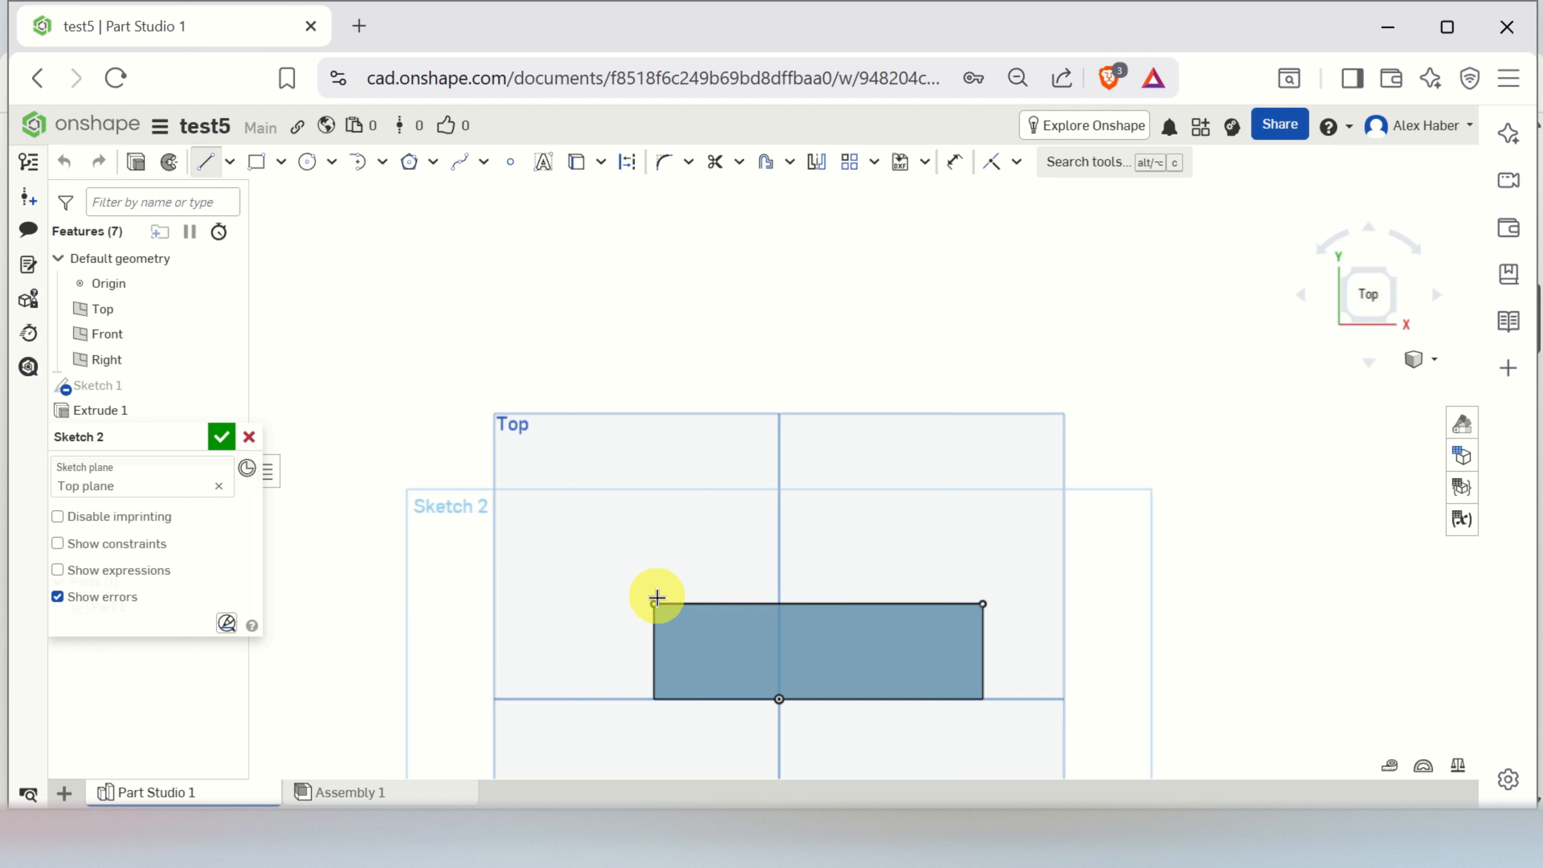
{"action": "left_click_drag", "start_coordinate": [654, 603], "coordinate": [654, 417]}
{"action": "mouse_move", "coordinate": [794, 464]}
{"action": "left_mouse_down"}
{"action": "mouse_move", "coordinate": [1023, 630]}
{"action": "mouse_move", "coordinate": [983, 603]}
{"action": "left_mouse_up"}
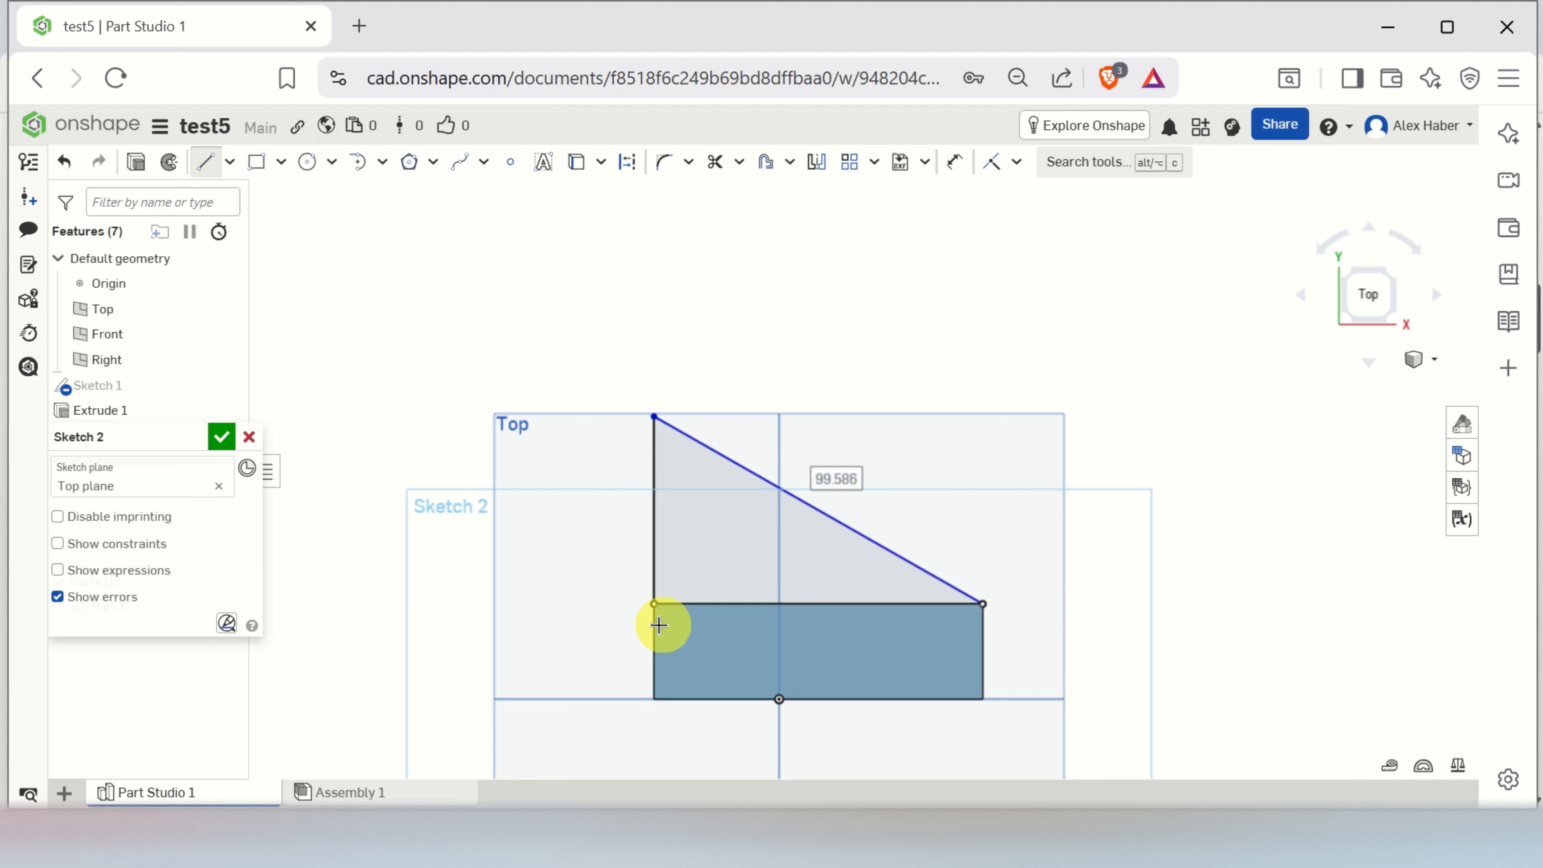
{"action": "left_click", "coordinate": [653, 605]}
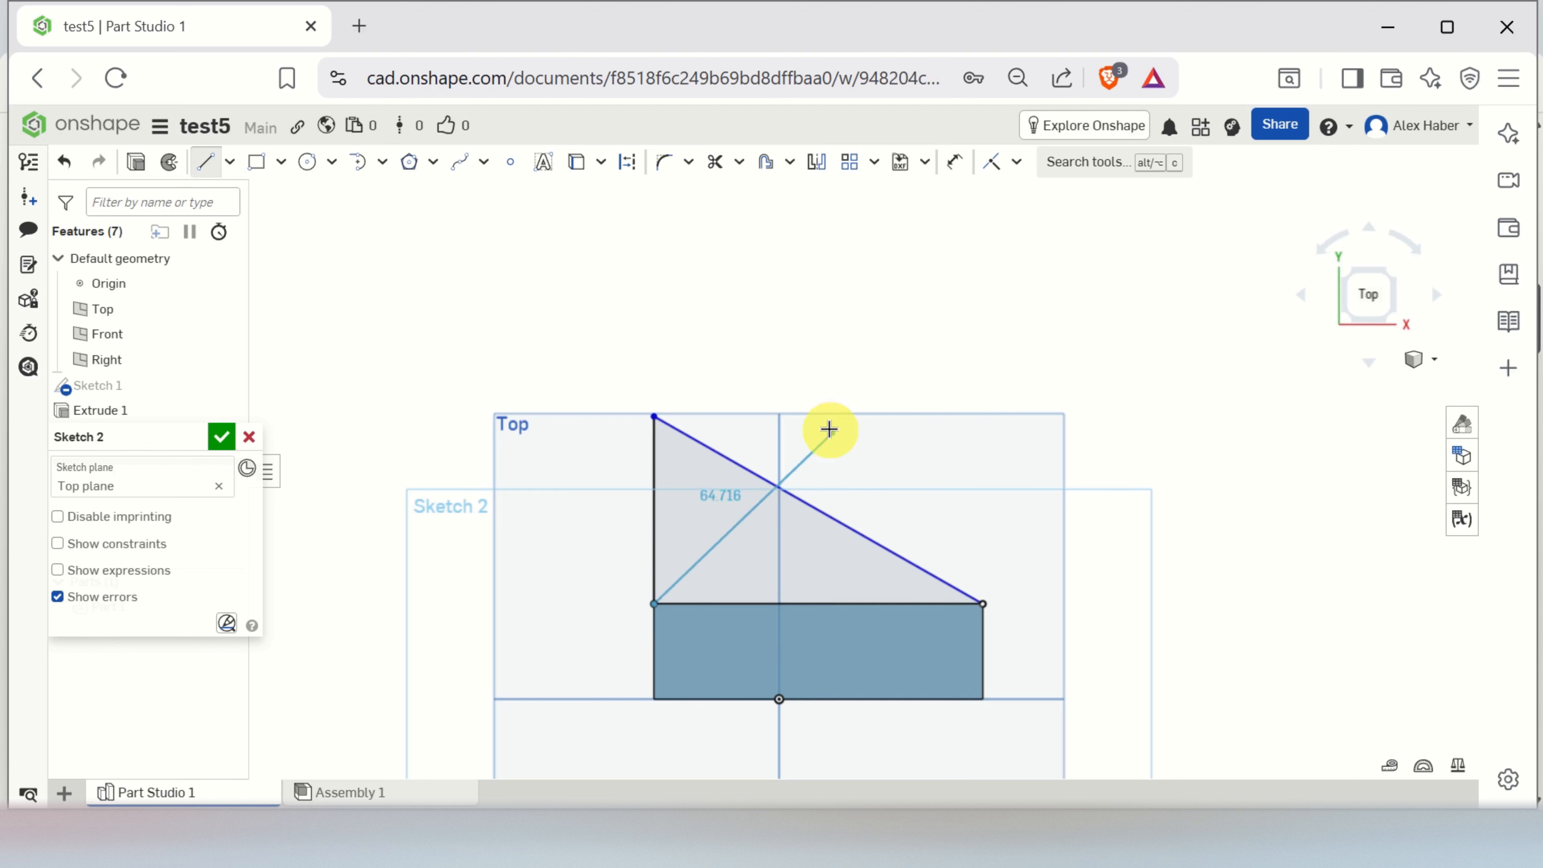
{"action": "key", "text": "Escape"}
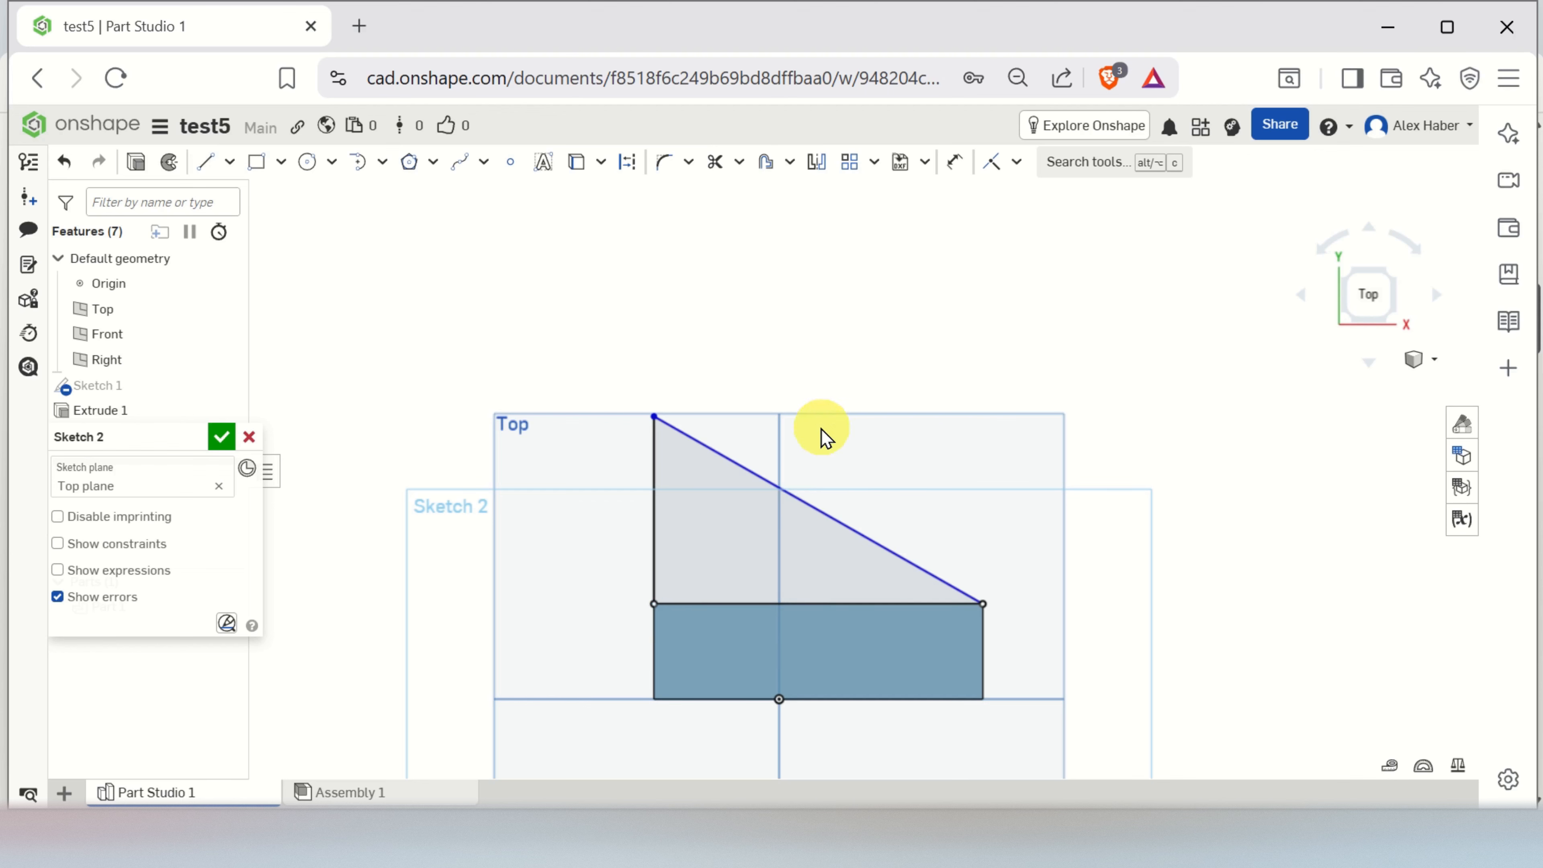
- Extrude the triangular sketch region as an Add with a blind depth of -25 mm
{"action": "left_click", "coordinate": [1396, 290]}
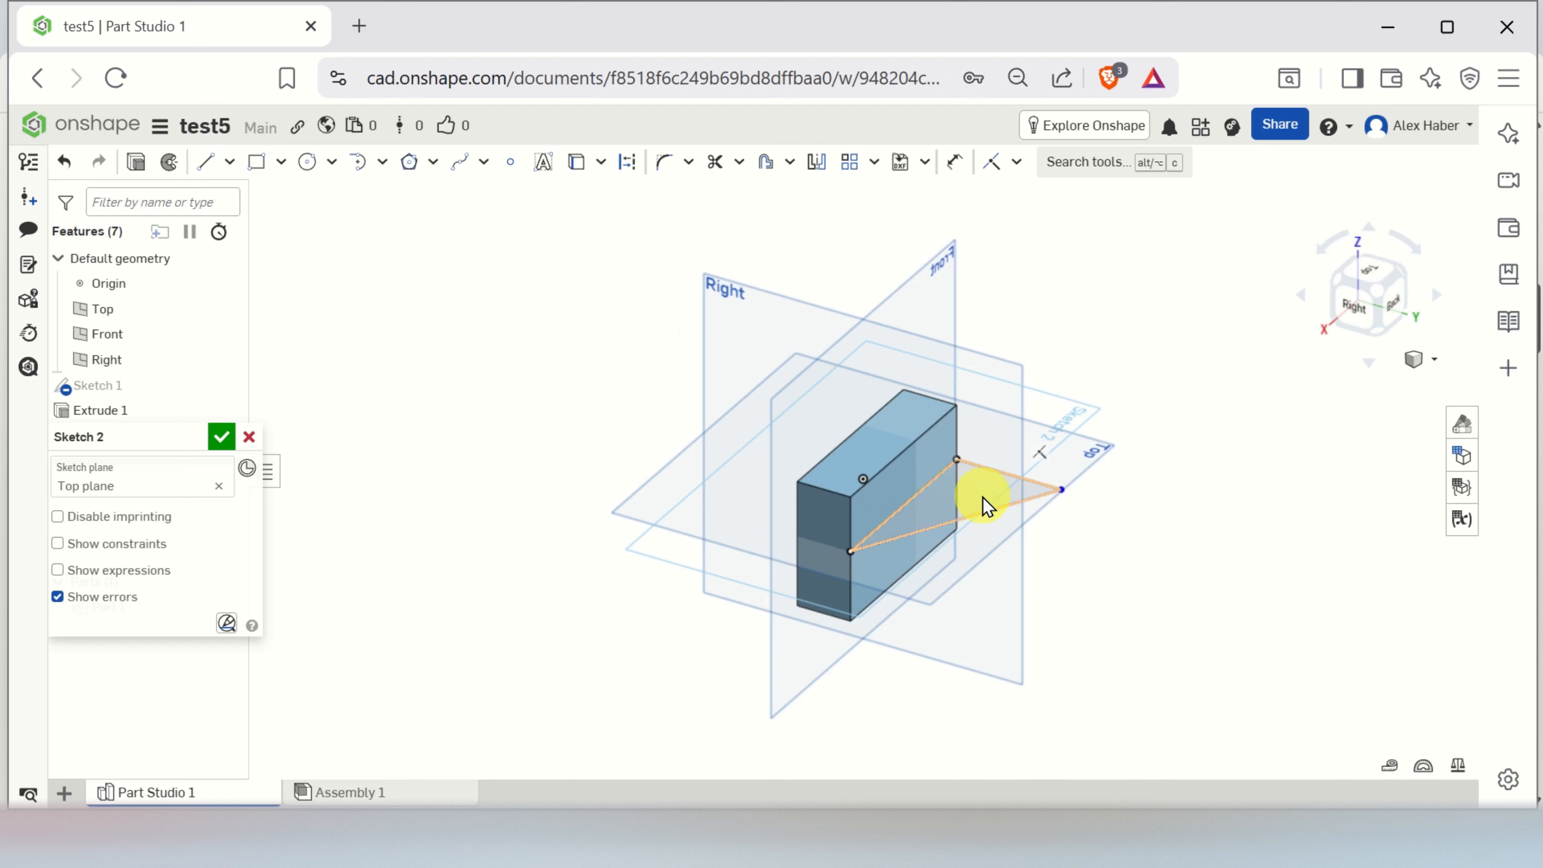
{"action": "left_click", "coordinate": [984, 504]}
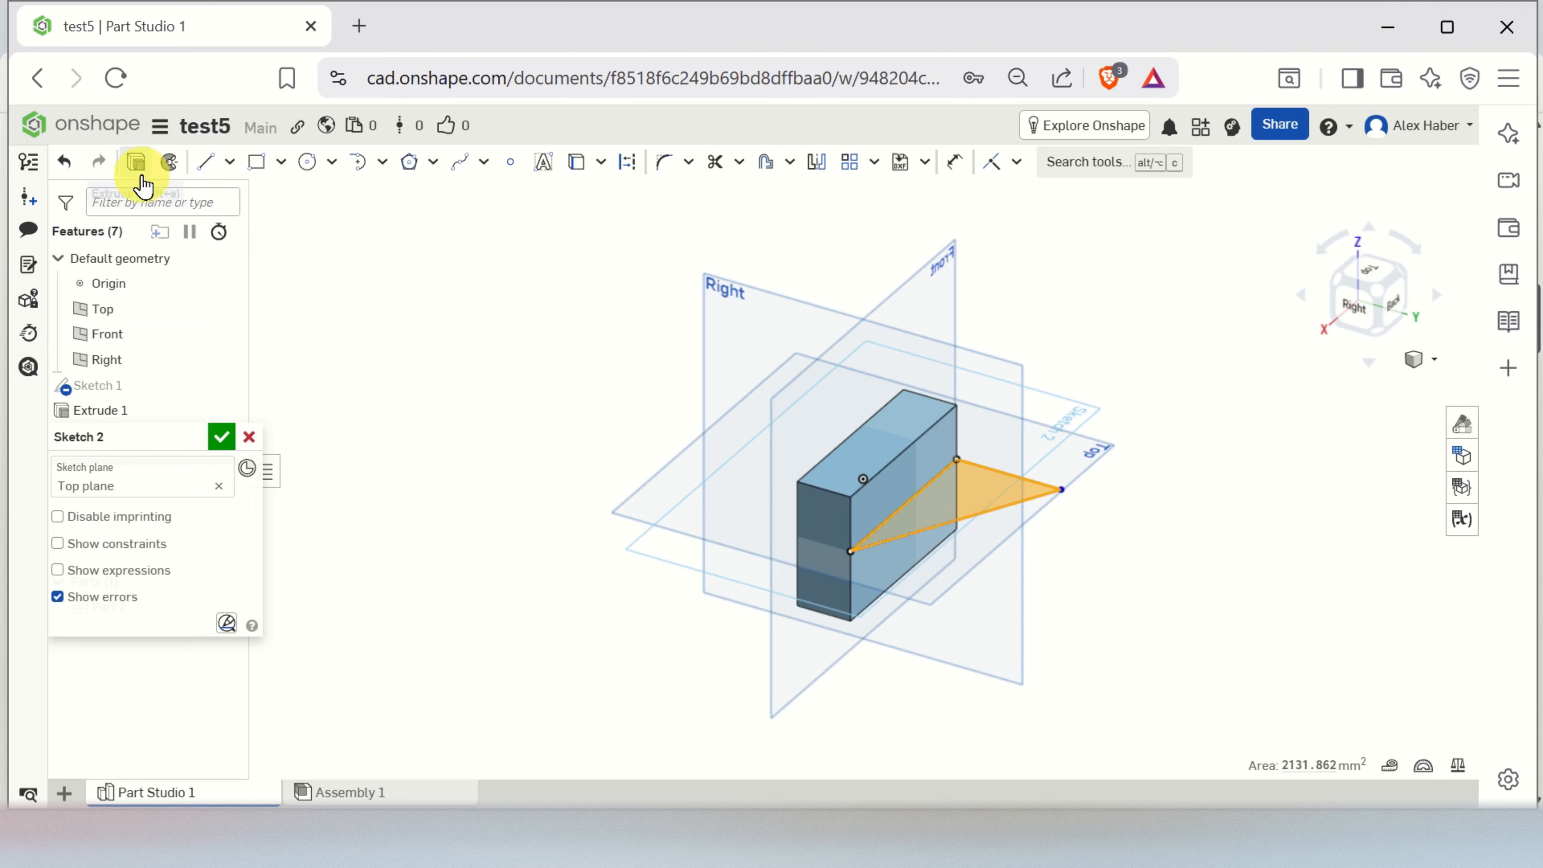
{"action": "left_click", "coordinate": [137, 164]}
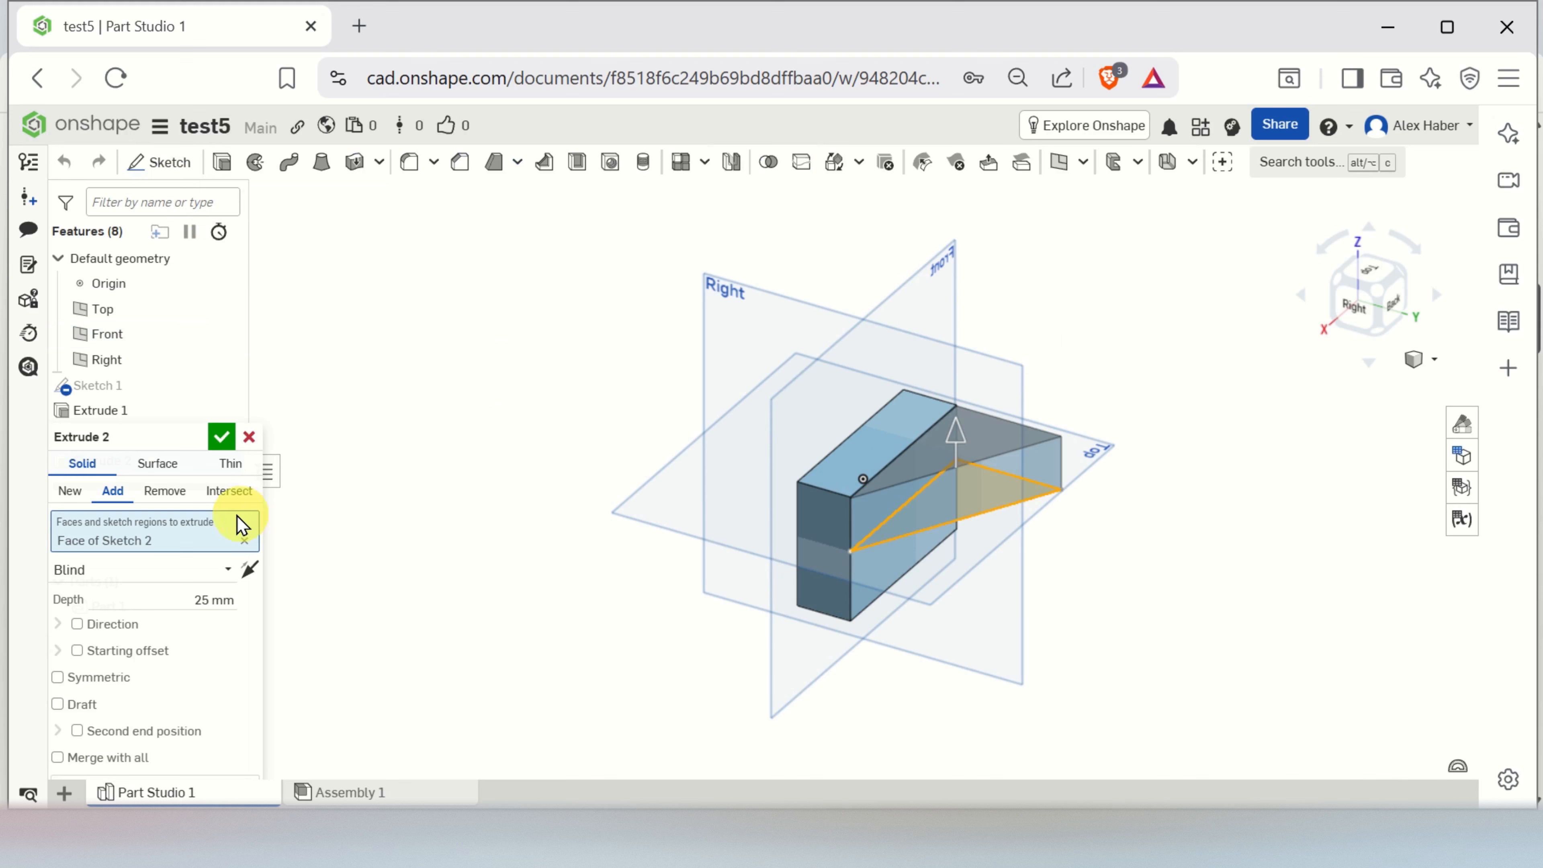
{"action": "left_click", "coordinate": [188, 590]}
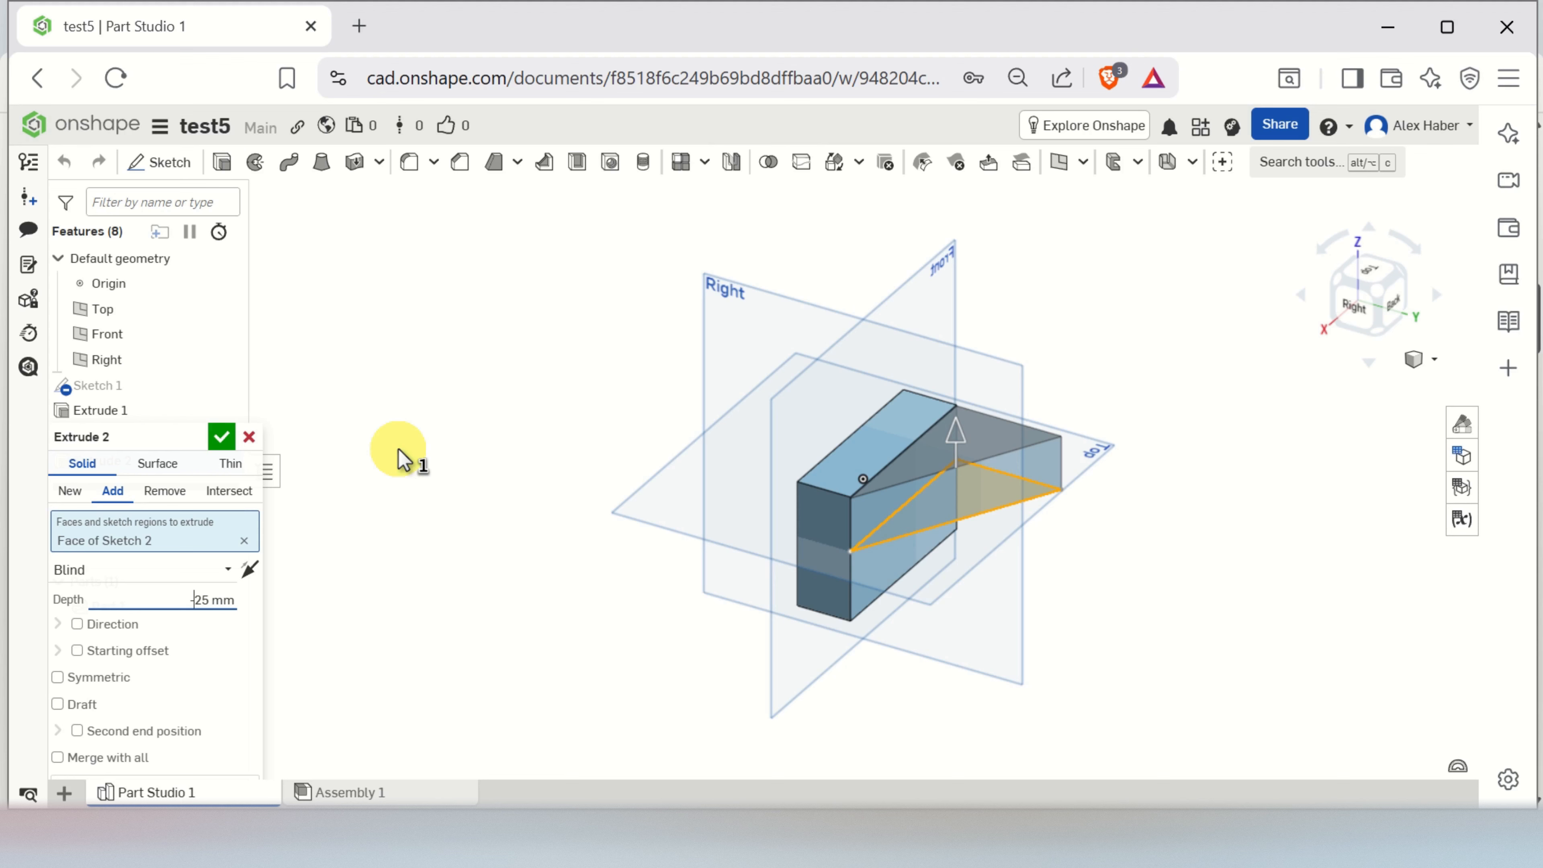
{"action": "key", "text": "Return"}
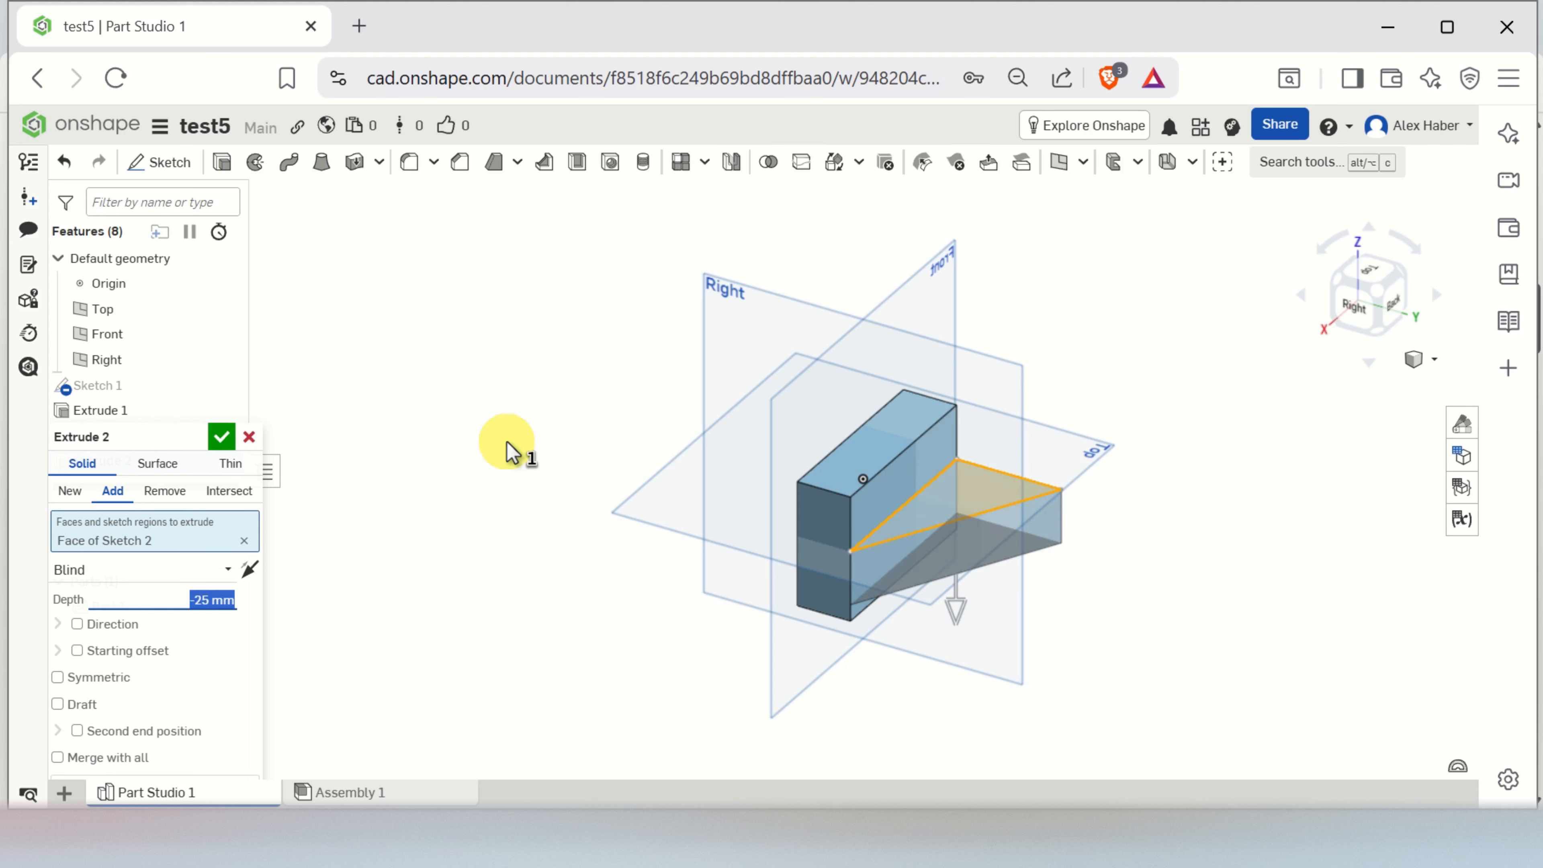
{"action": "key", "text": "Return"}
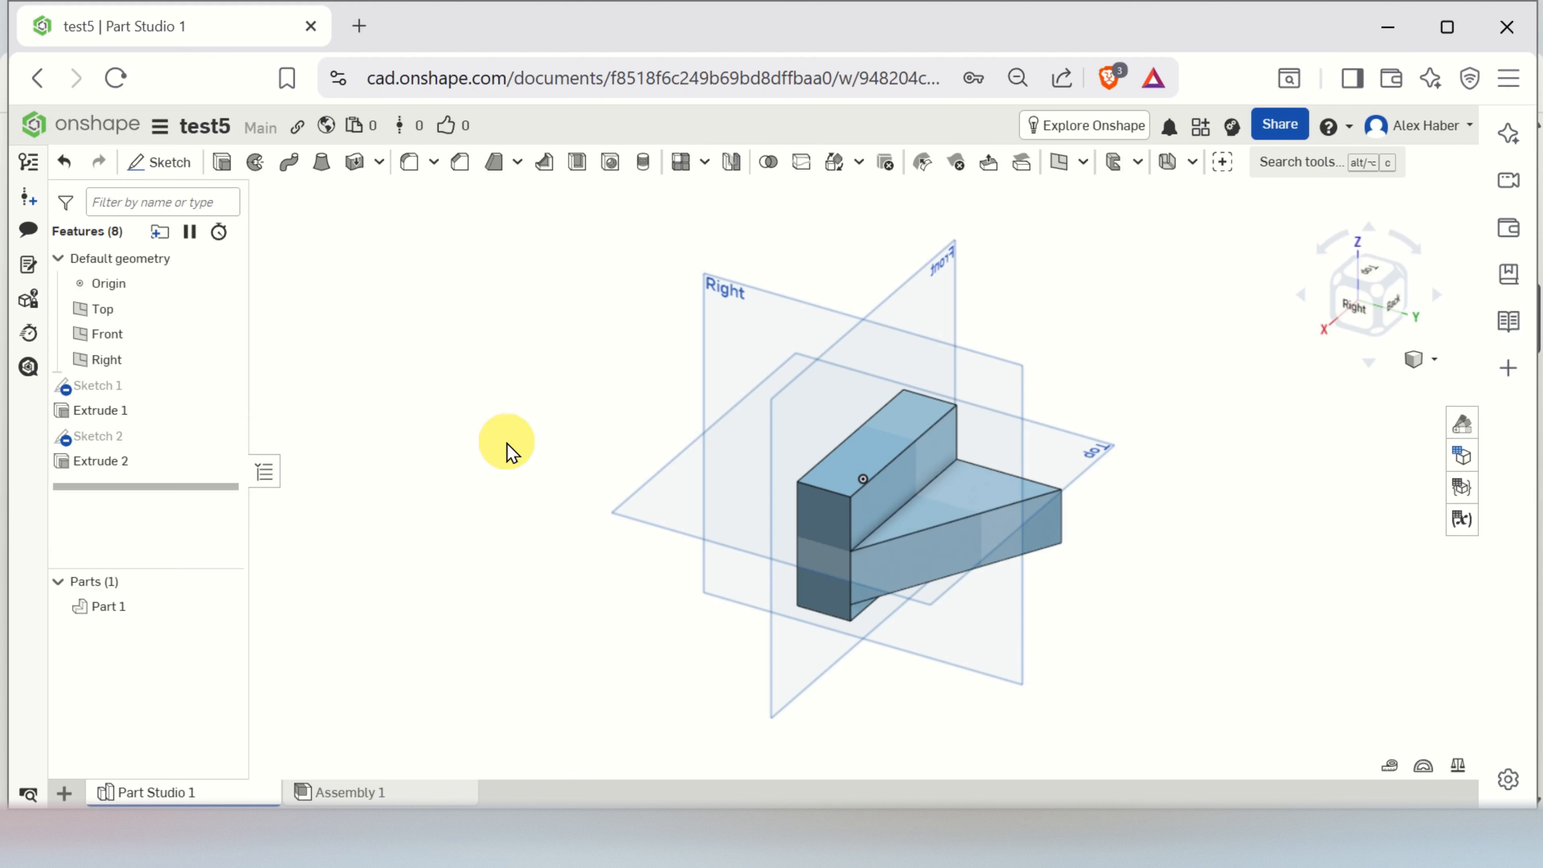
- Reopen the triangle's Sketch 2 on the Top plane for editing
{"action": "key", "text": "f"}
{"action": "right_click_drag", "start_coordinate": [1134, 510], "coordinate": [1039, 349]}
{"action": "mouse_move", "coordinate": [1184, 323]}
{"action": "right_mouse_down"}
{"action": "mouse_move", "coordinate": [1116, 506]}
{"action": "mouse_move", "coordinate": [943, 448]}
{"action": "mouse_move", "coordinate": [1050, 348]}
{"action": "mouse_move", "coordinate": [972, 316]}
{"action": "mouse_move", "coordinate": [940, 269]}
{"action": "mouse_move", "coordinate": [1046, 288]}
{"action": "mouse_move", "coordinate": [975, 358]}
{"action": "mouse_move", "coordinate": [983, 268]}
{"action": "mouse_move", "coordinate": [940, 517]}
{"action": "mouse_move", "coordinate": [1194, 441]}
{"action": "mouse_move", "coordinate": [1178, 416]}
{"action": "mouse_move", "coordinate": [1099, 462]}
{"action": "mouse_move", "coordinate": [1201, 418]}
{"action": "mouse_move", "coordinate": [1109, 440]}
{"action": "mouse_move", "coordinate": [1095, 423]}
{"action": "mouse_move", "coordinate": [1188, 413]}
{"action": "mouse_move", "coordinate": [1225, 391]}
{"action": "mouse_move", "coordinate": [1219, 369]}
{"action": "right_mouse_up"}
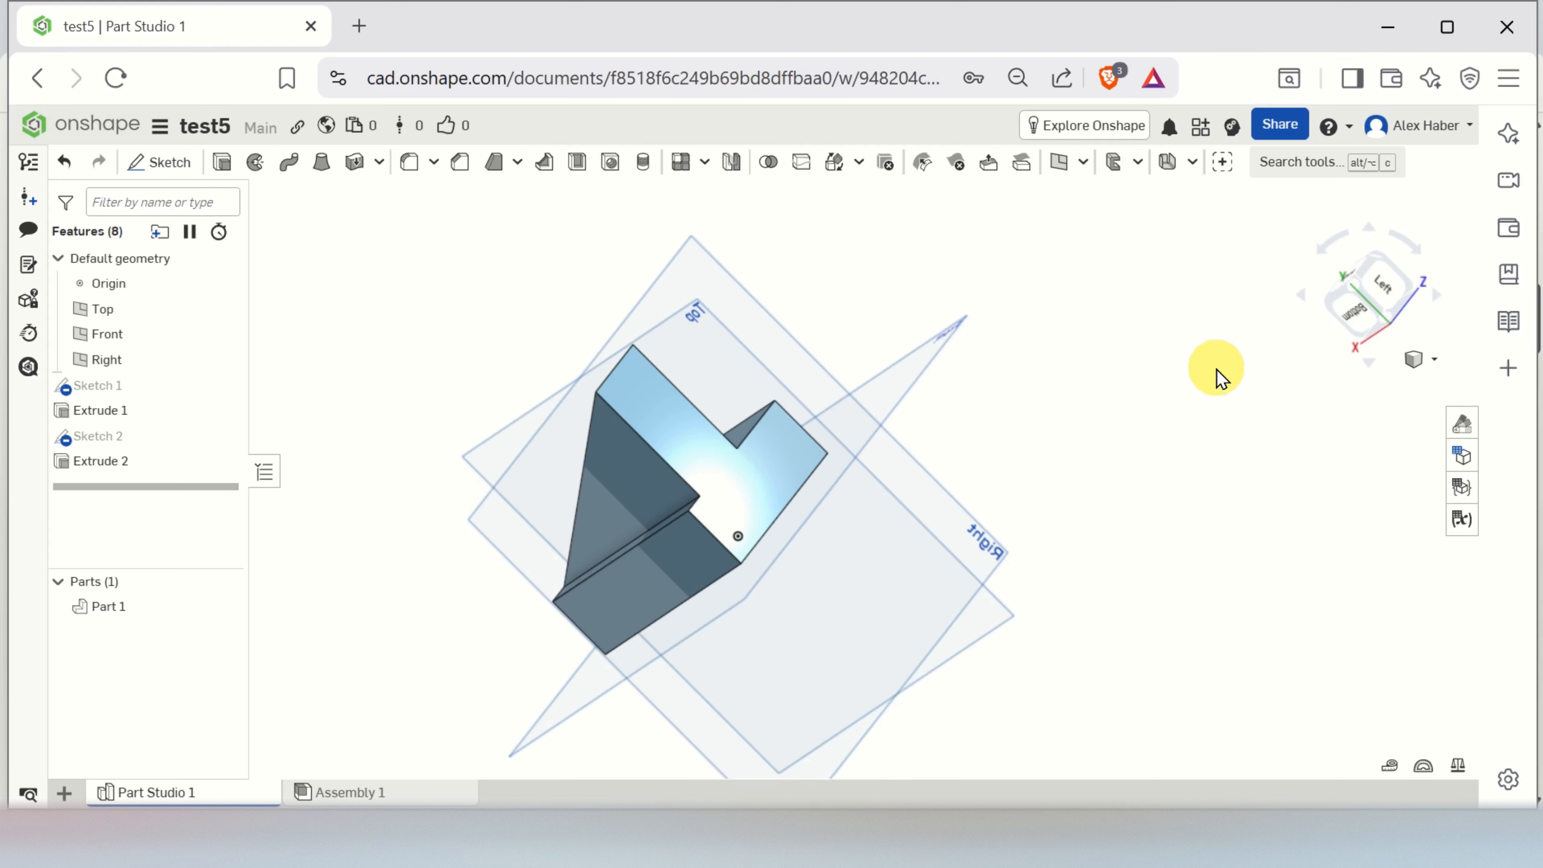
{"action": "left_click", "coordinate": [97, 436]}
{"action": "double_click", "coordinate": [99, 436]}
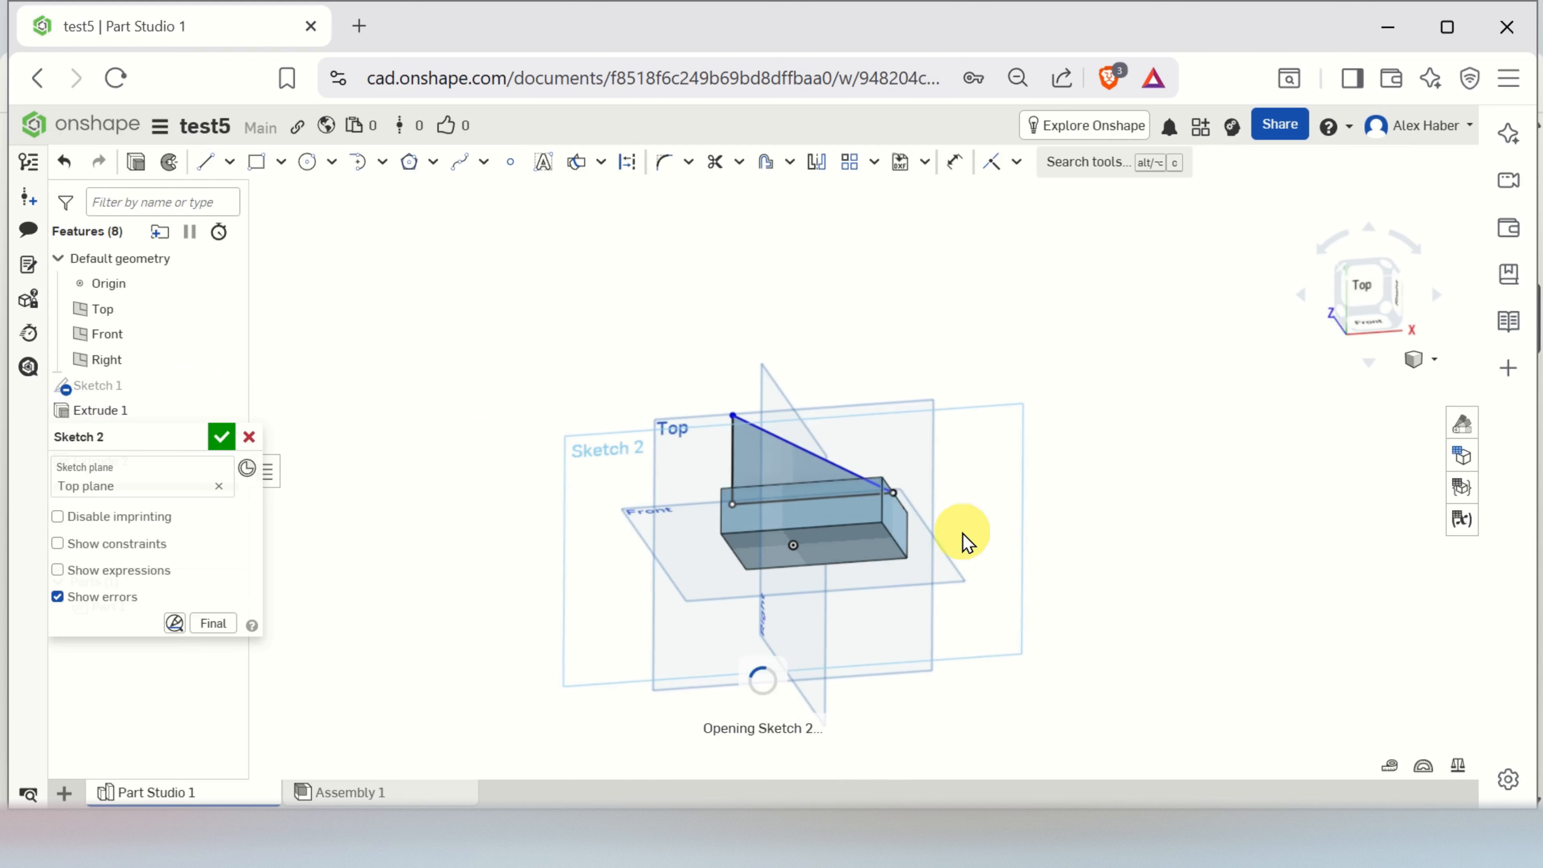
- Use the Intersection tool to create sketch lines where the Top plane cuts the block's front face and two side faces
{"action": "mouse_move", "coordinate": [991, 561]}
{"action": "right_mouse_down"}
{"action": "mouse_move", "coordinate": [999, 499]}
{"action": "mouse_move", "coordinate": [1057, 453]}
{"action": "mouse_move", "coordinate": [1010, 503]}
{"action": "mouse_move", "coordinate": [1049, 511]}
{"action": "mouse_move", "coordinate": [997, 510]}
{"action": "mouse_move", "coordinate": [966, 550]}
{"action": "mouse_move", "coordinate": [1219, 514]}
{"action": "mouse_move", "coordinate": [1161, 531]}
{"action": "right_mouse_up"}
{"action": "scroll", "coordinate": [860, 527], "scroll_direction": "up", "scroll_amount": 3}
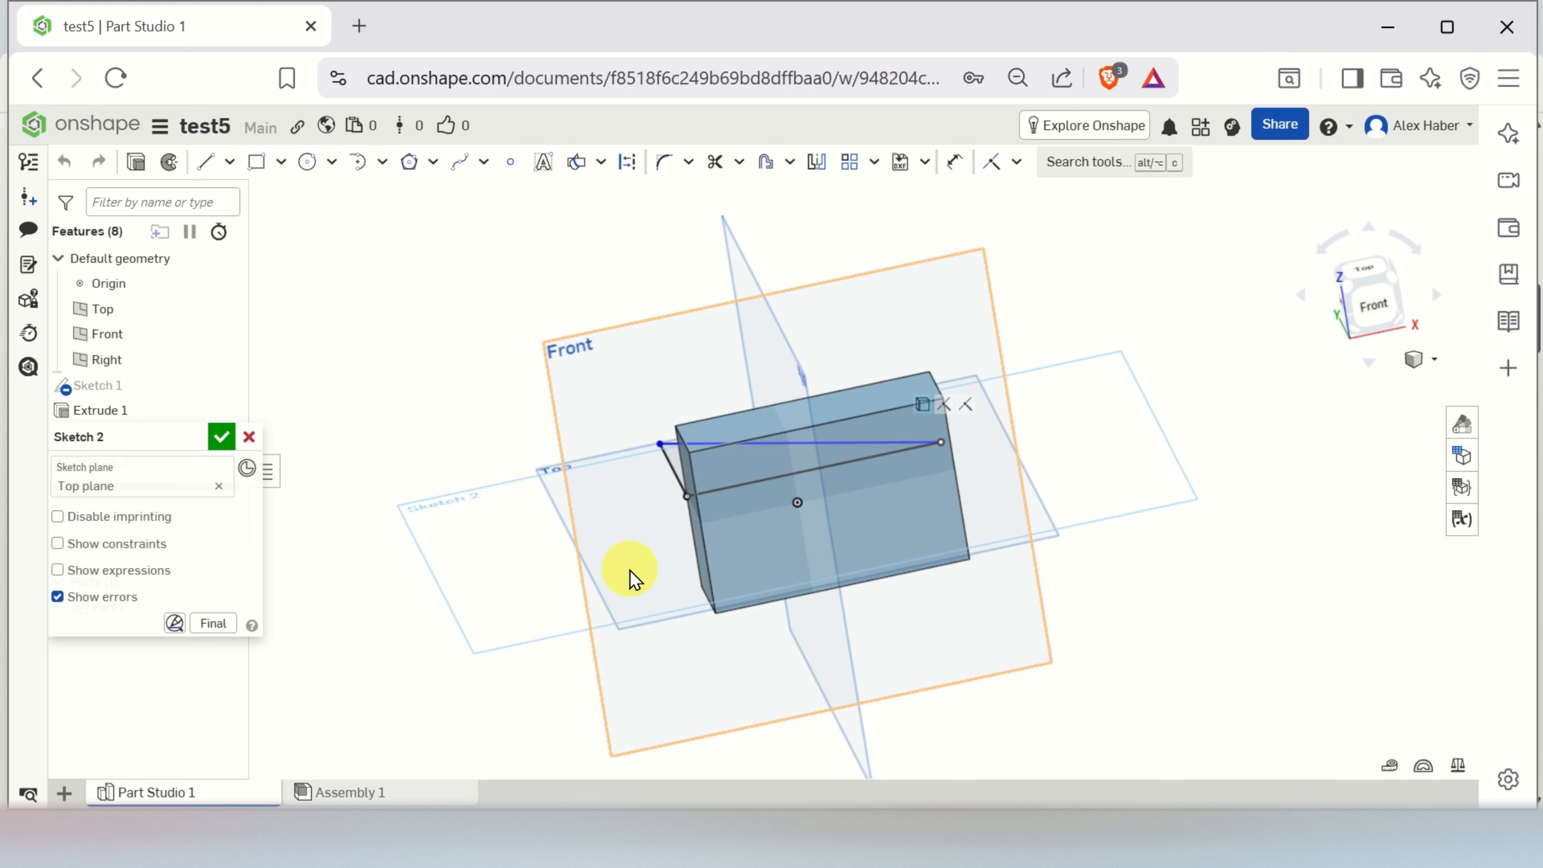
{"action": "right_click_drag", "start_coordinate": [500, 692], "coordinate": [544, 600]}
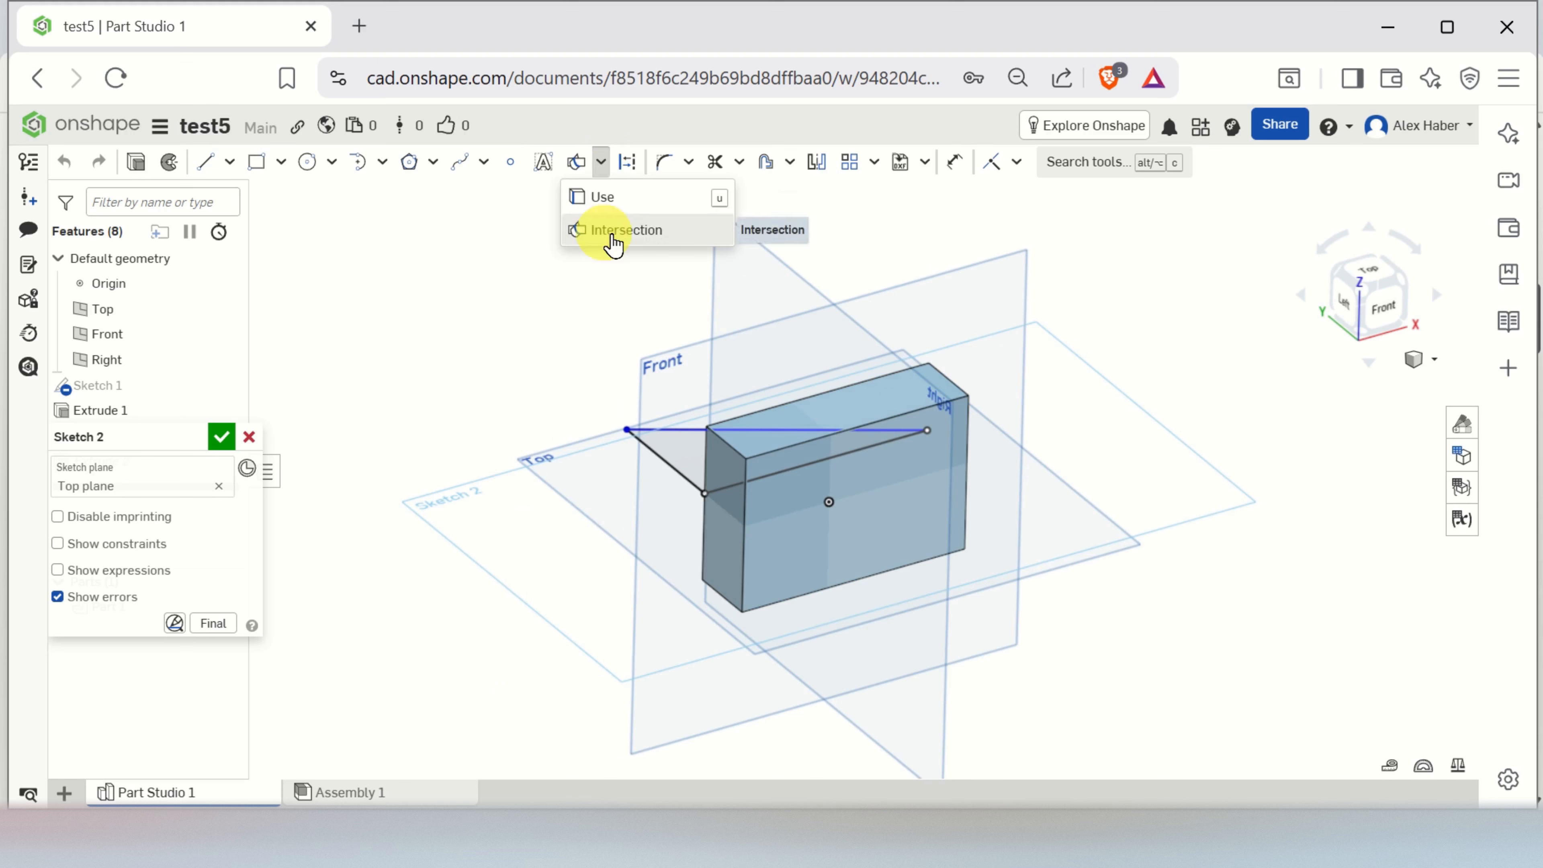
{"action": "left_click", "coordinate": [626, 231]}
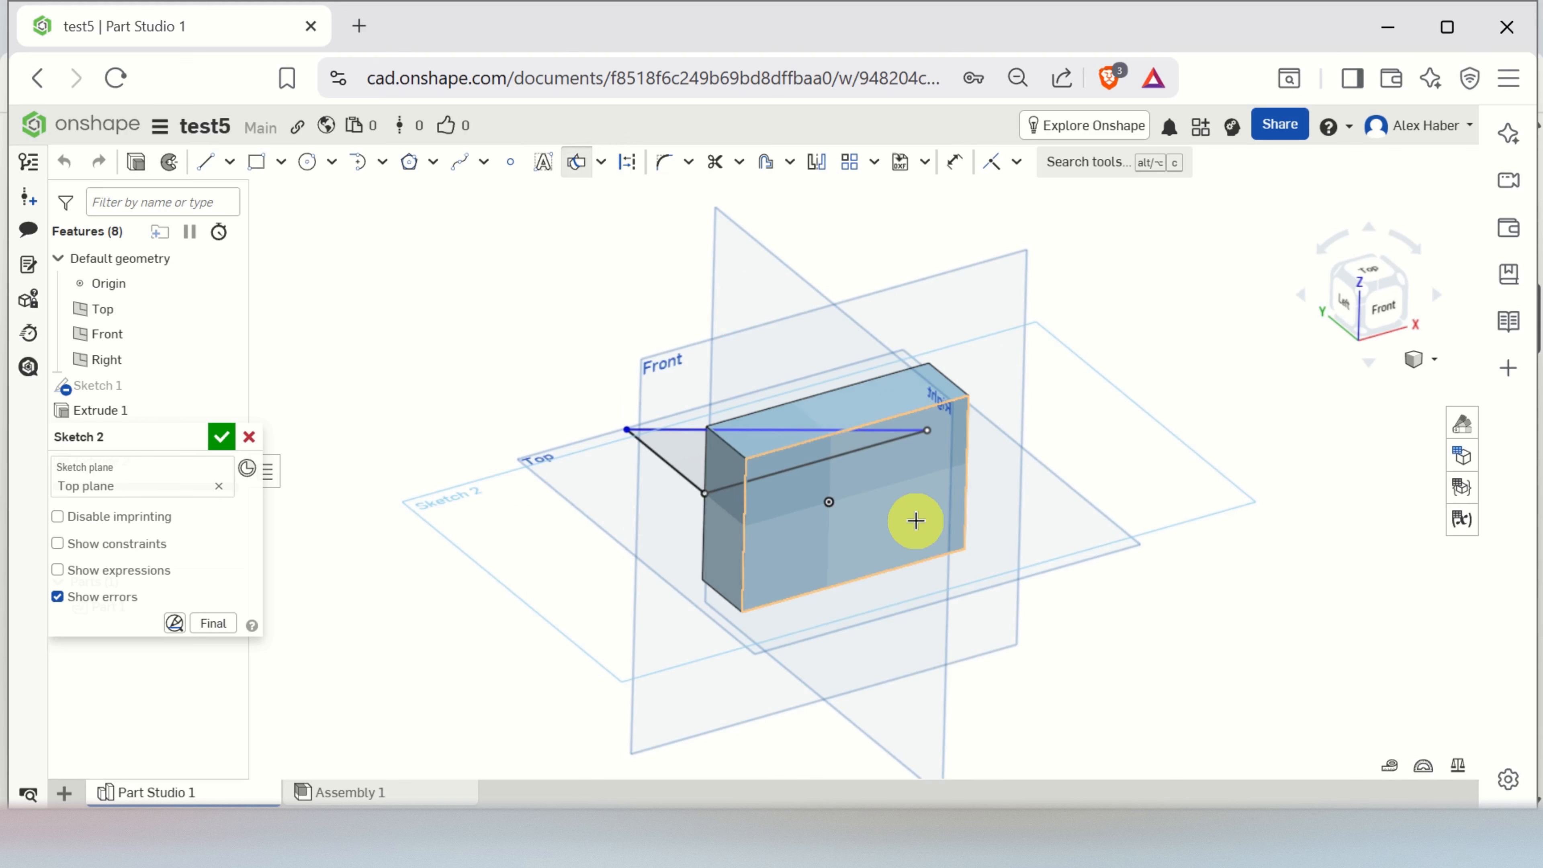
{"action": "scroll", "coordinate": [850, 532], "scroll_direction": "up", "scroll_amount": 5}
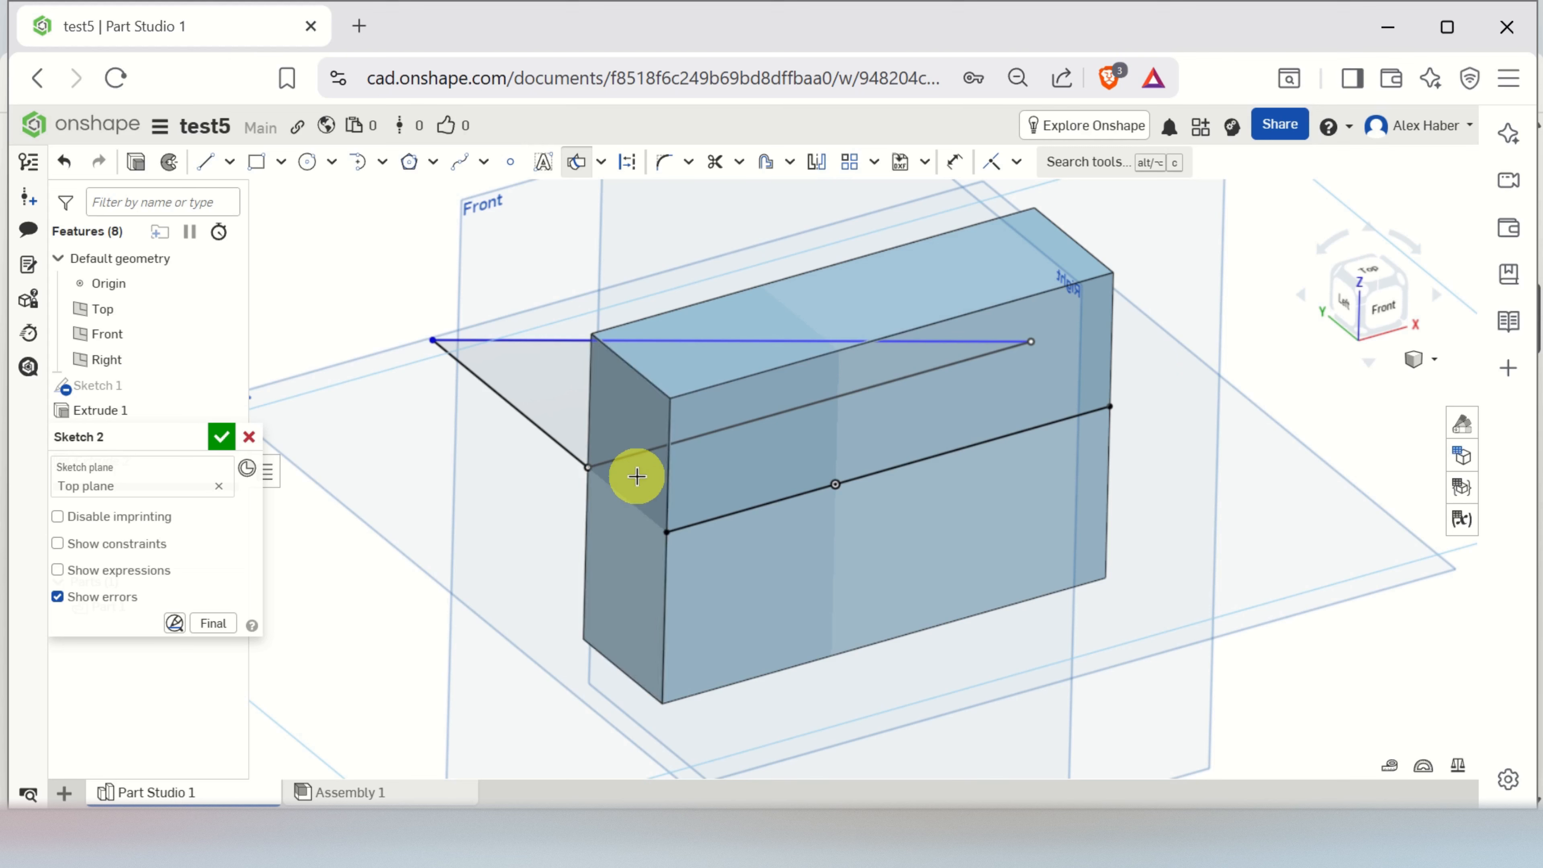
{"action": "right_click_drag", "start_coordinate": [1394, 431], "coordinate": [860, 586]}
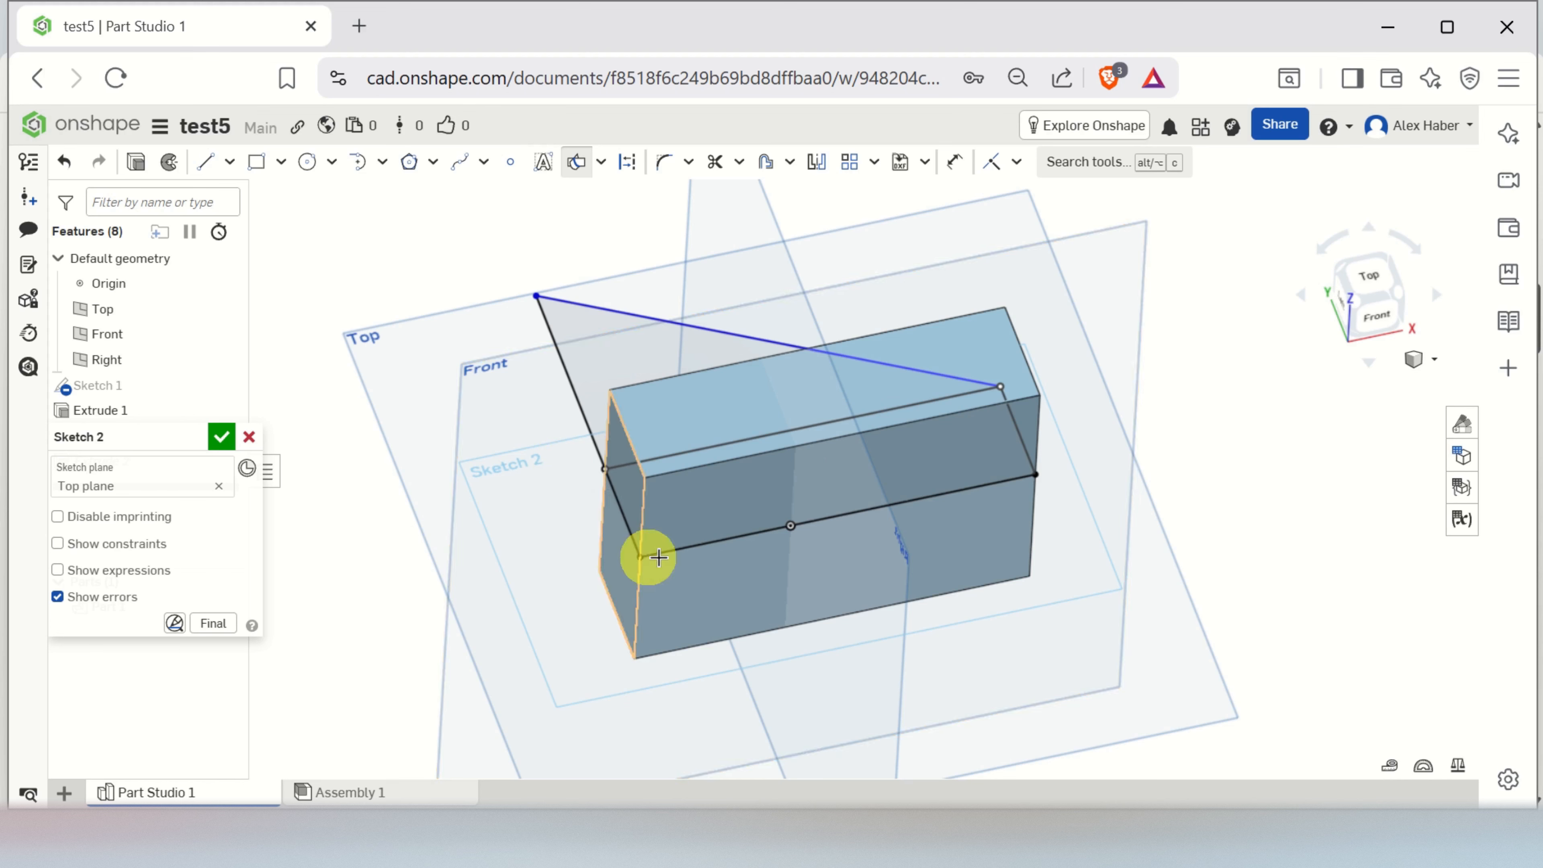